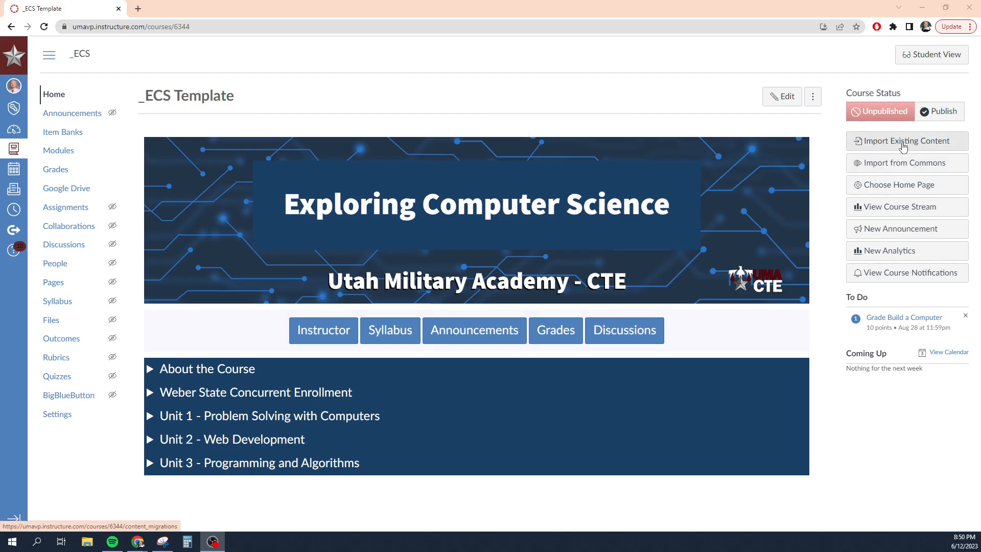
- Open the import of existing content for the course and set the content type to Copy a Canvas Course
click(907, 147)
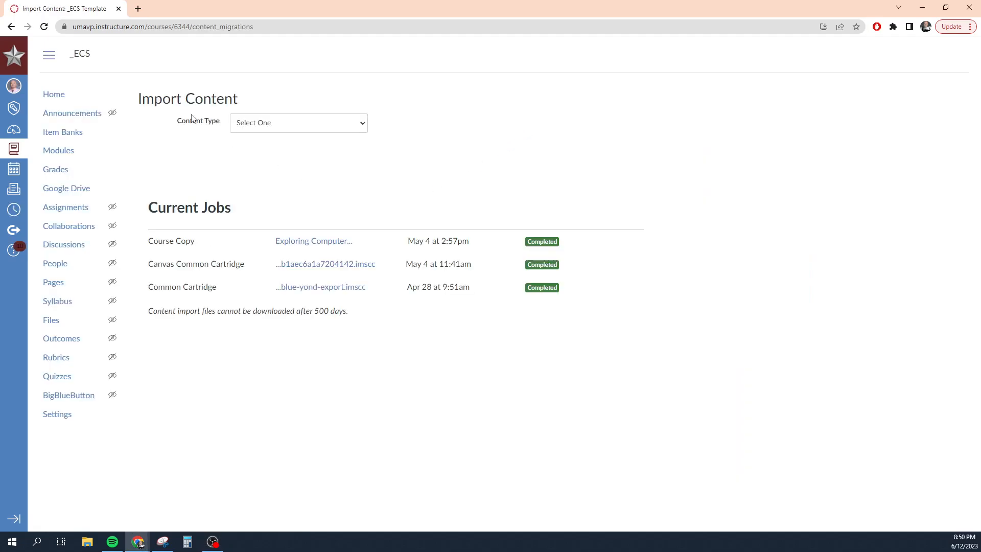
click(57, 95)
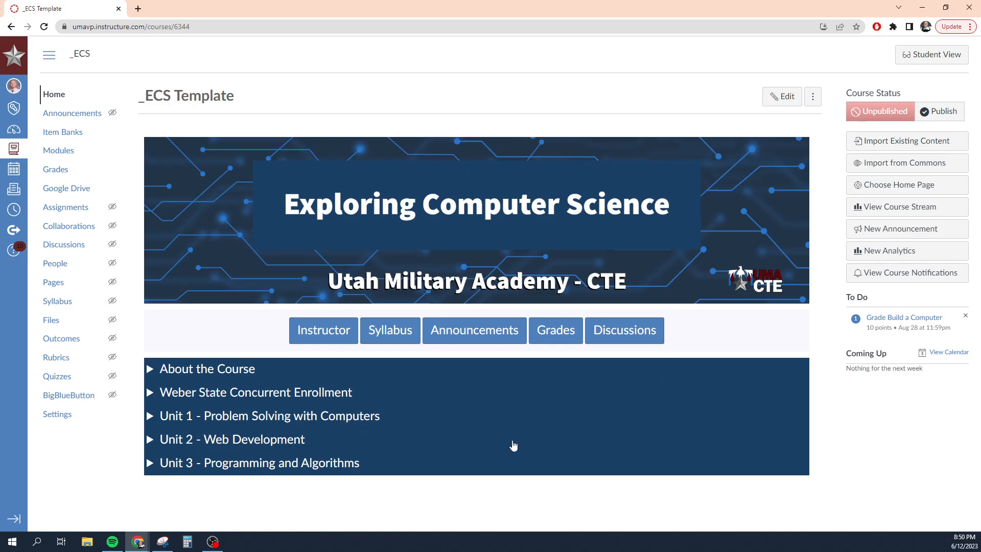
click(902, 142)
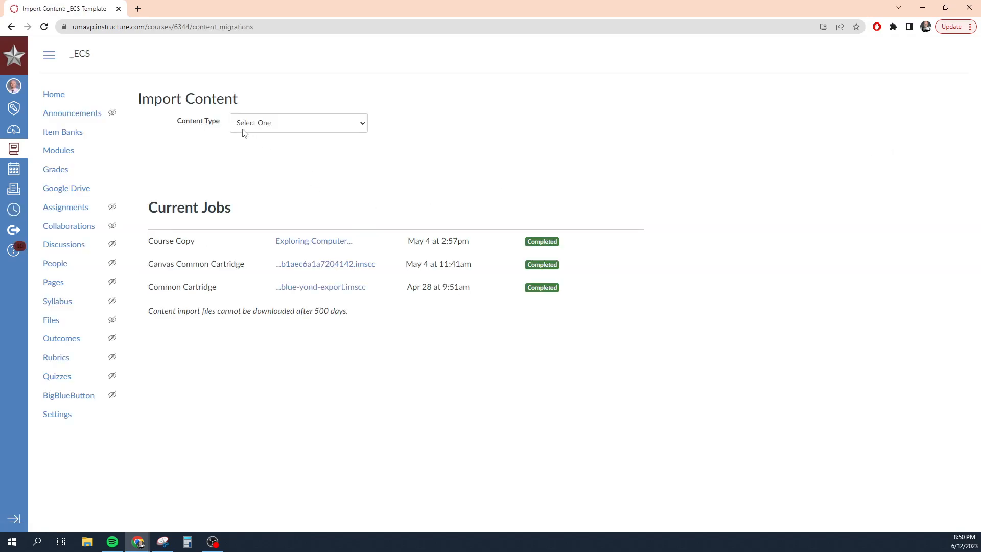
click(363, 124)
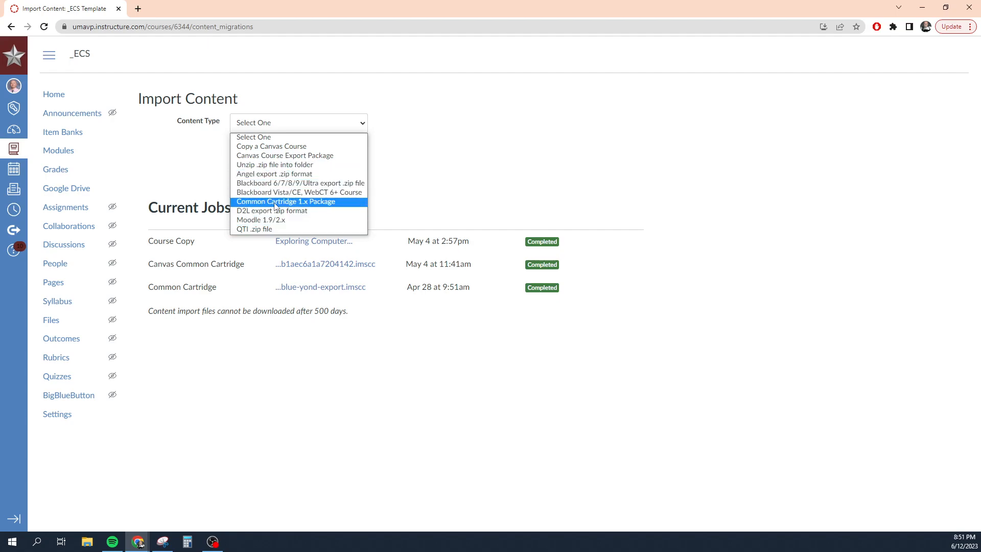
click(294, 148)
- Search for "exploring comput" and select the 2023-S1 Exploring Computer Science I course from Hill Field, 2022/2023 Semester 1, as the source
click(293, 153)
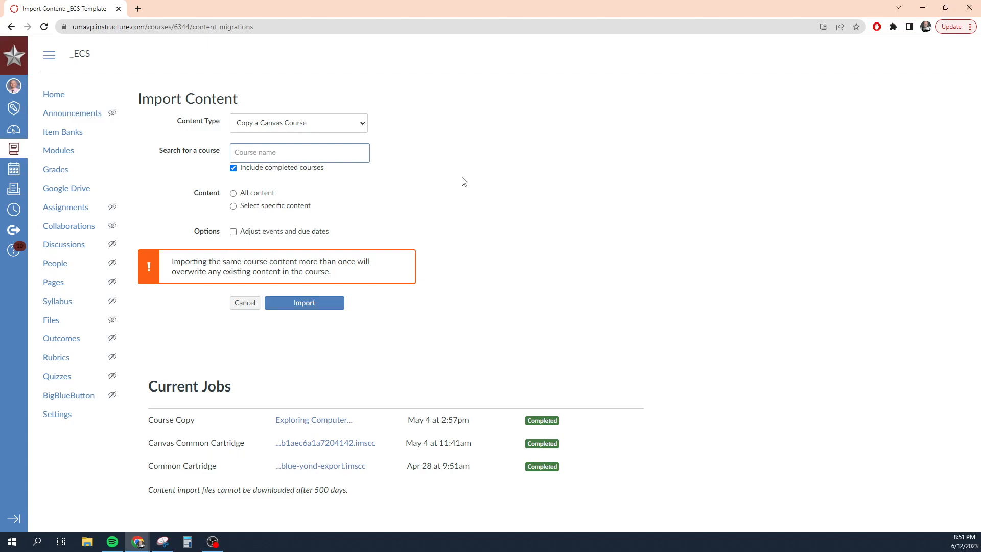
text(exploring comput)
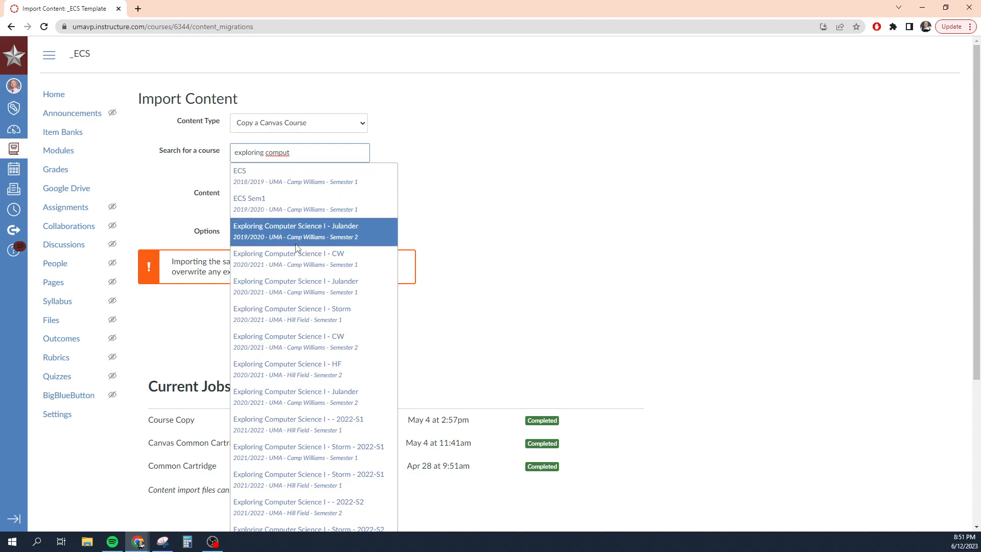
scroll(288, 278, down, 4)
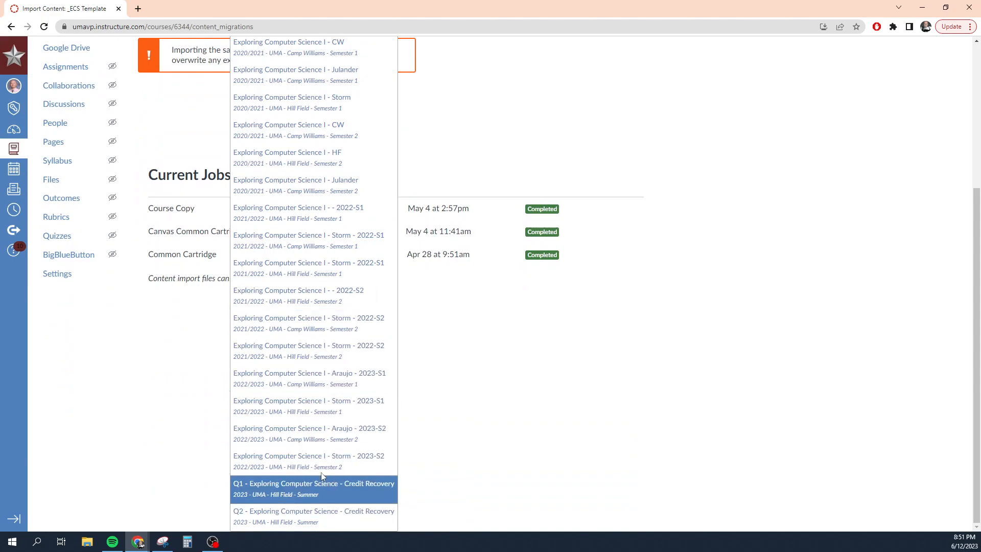
click(302, 403)
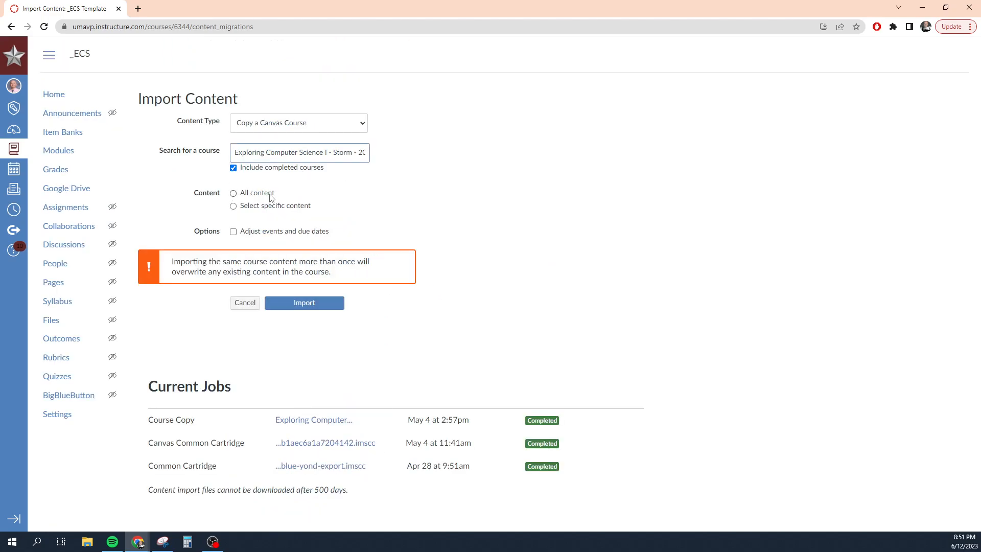
- Choose all content, enable adjusting events and due dates, and open the beginning date calendar for shifting dates
click(234, 193)
click(234, 231)
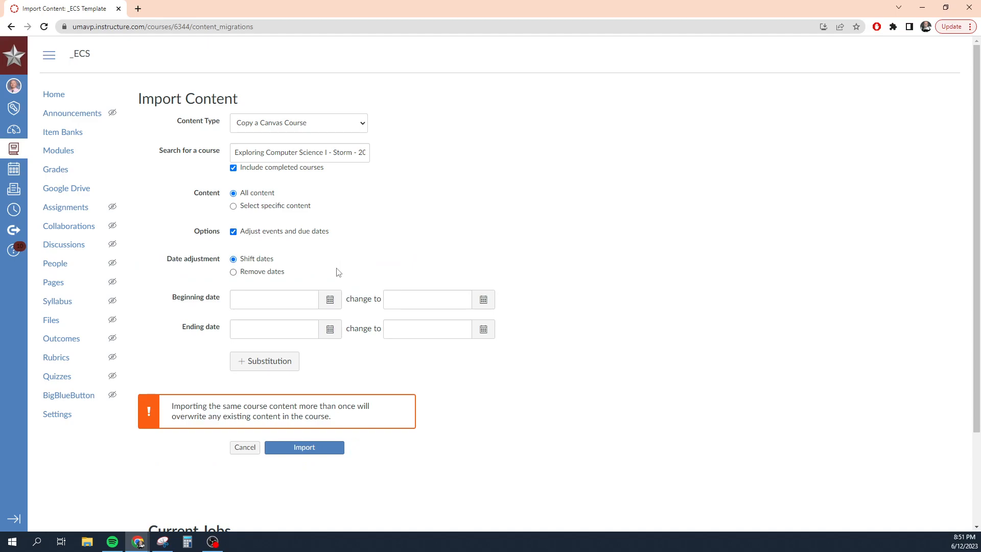
click(330, 301)
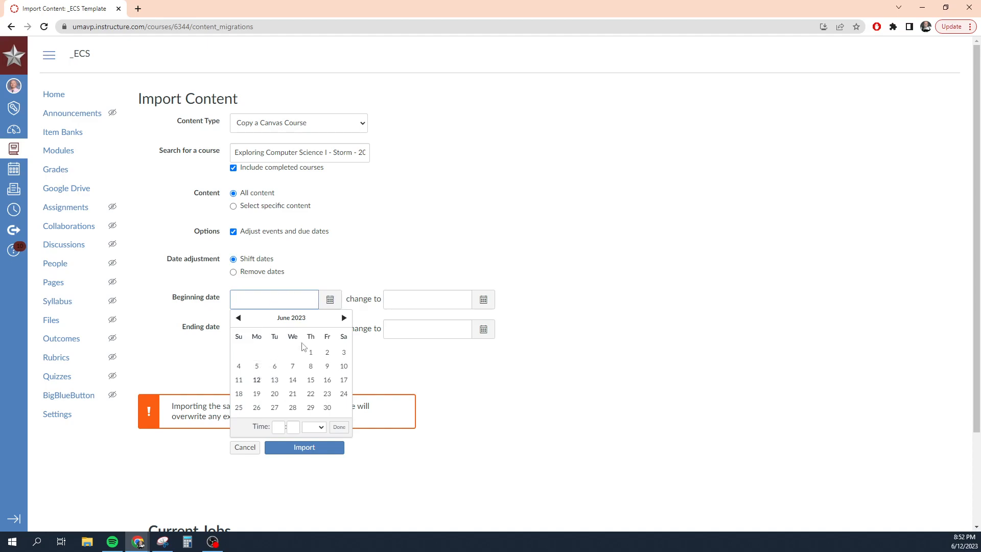
click(364, 260)
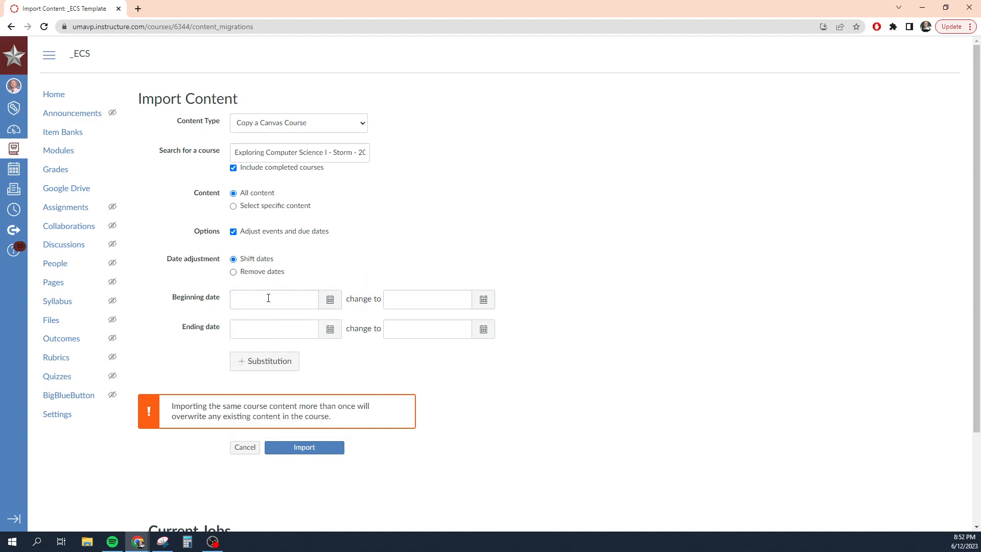
click(240, 299)
click(365, 155)
- Try the Remove dates and Shift dates options, and turn off adjusting events and due dates
click(233, 272)
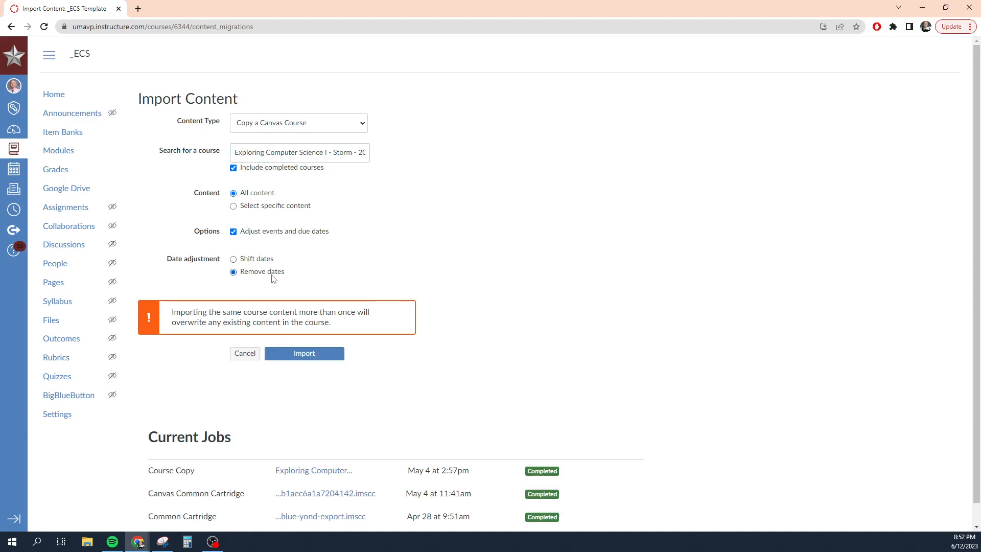
click(234, 260)
scroll(470, 332, down, 3)
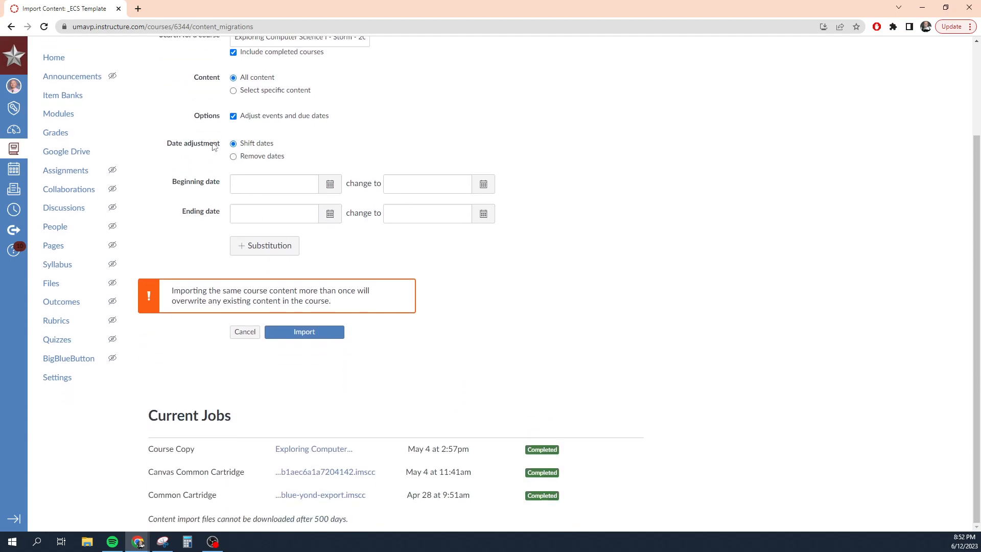
click(233, 117)
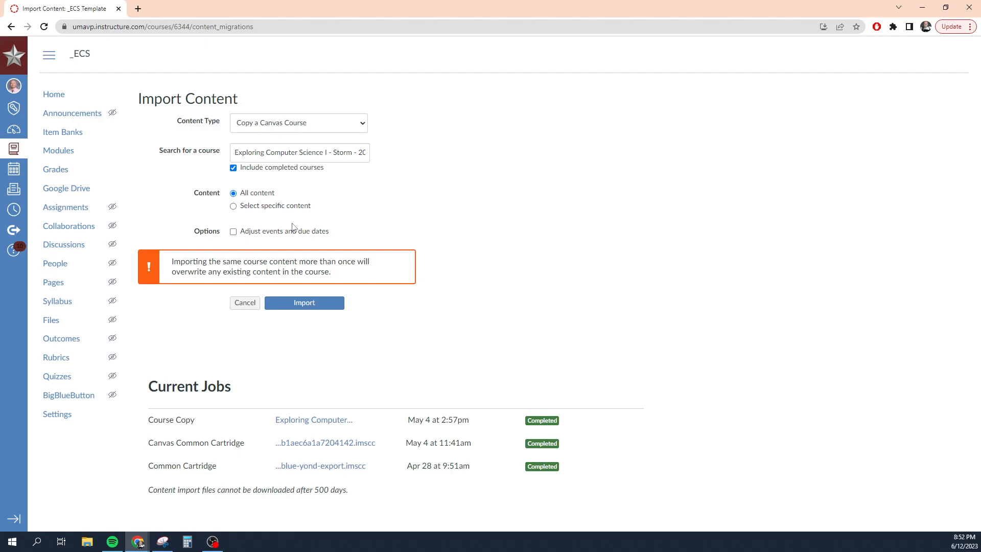
- Start the course copy with specific content only and open the content selection for the new import job
click(238, 206)
click(305, 305)
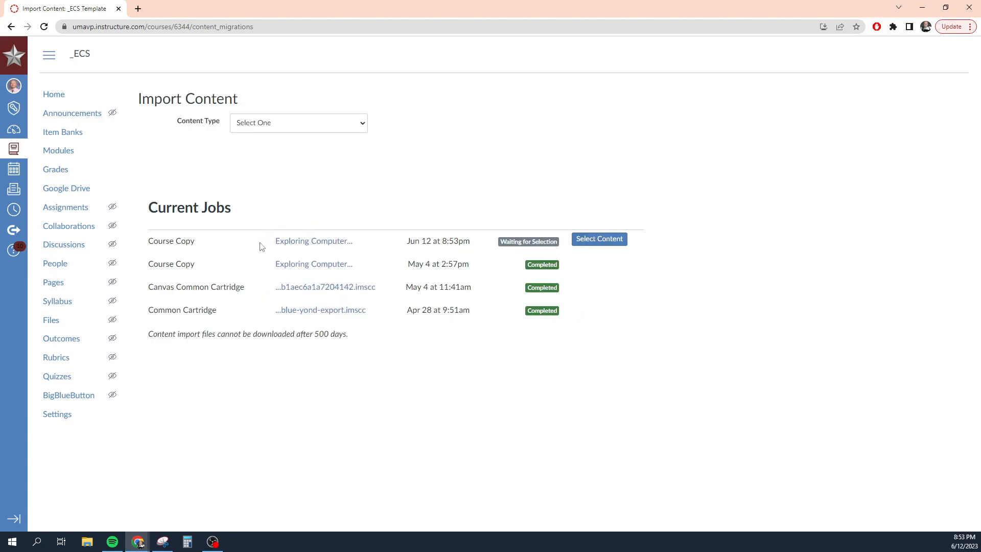
click(605, 241)
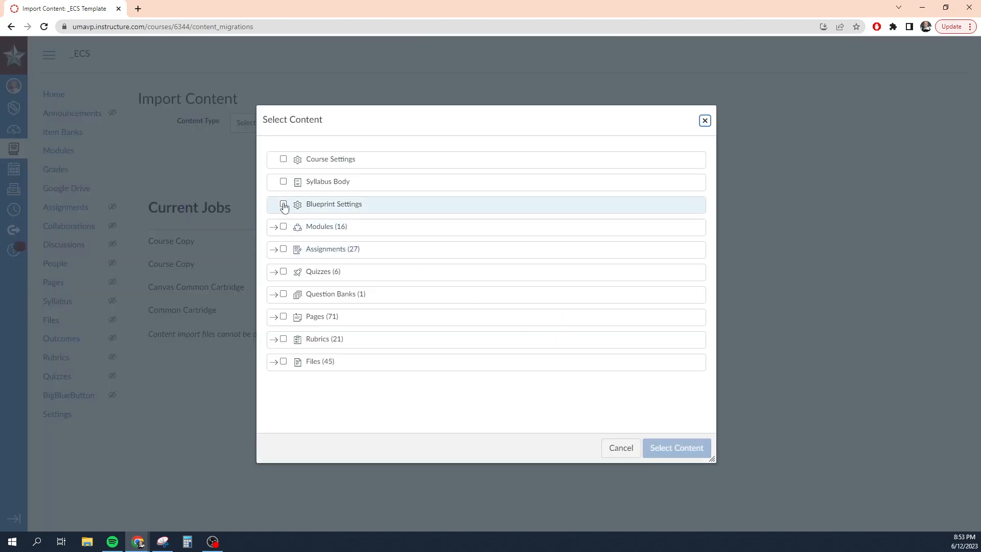
- Examine the individual modules and the Term 1 assignments offered for selective import
click(274, 231)
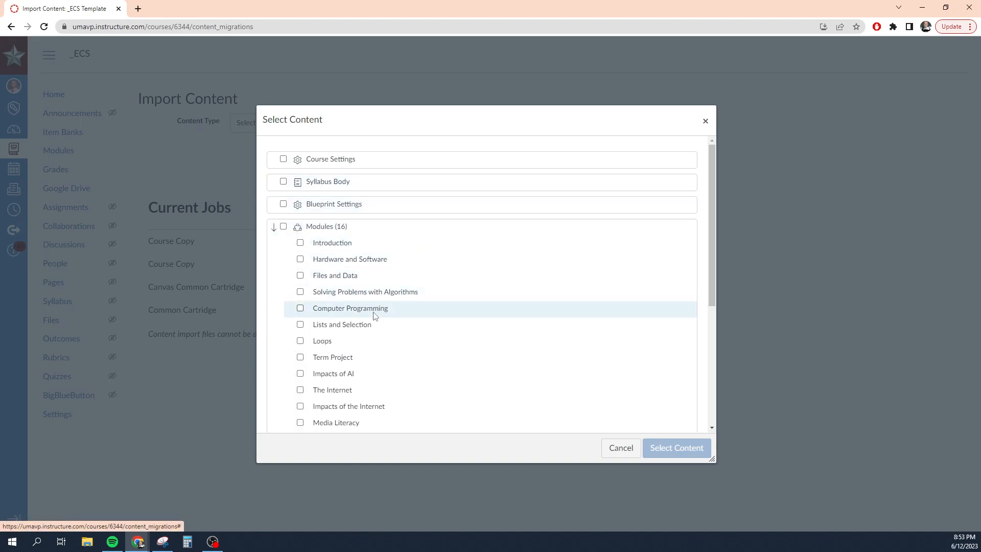
scroll(372, 319, down, 3)
scroll(353, 317, up, 5)
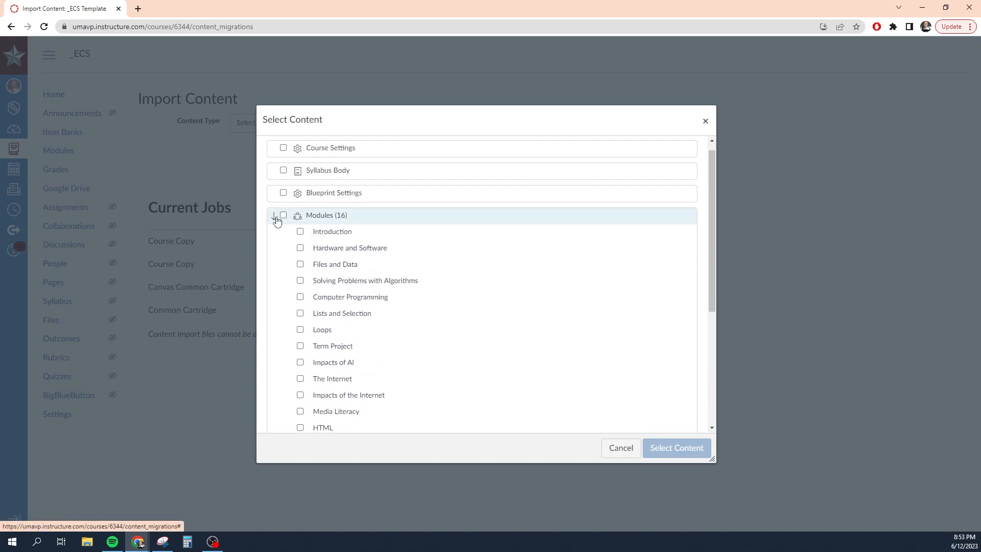
click(275, 227)
click(274, 250)
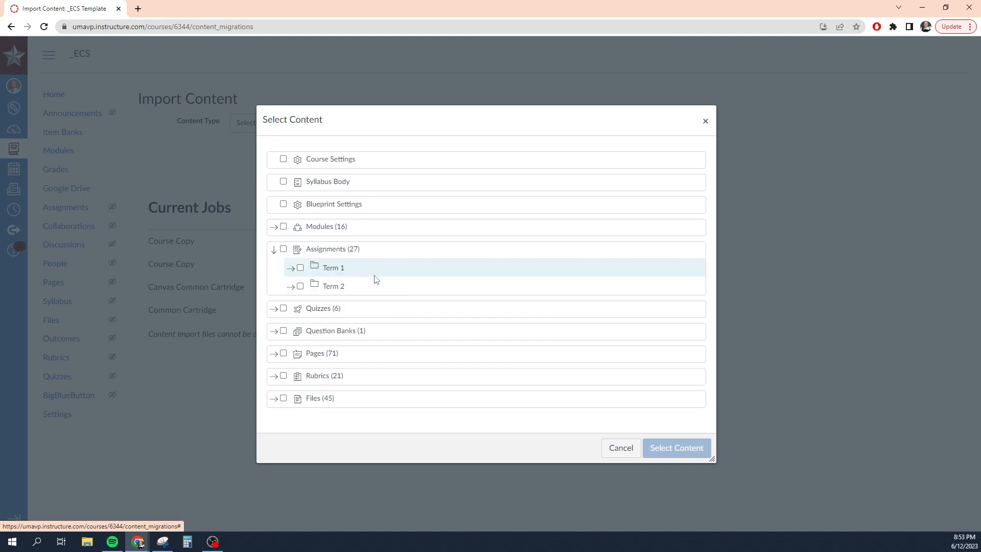
scroll(383, 285, down, 2)
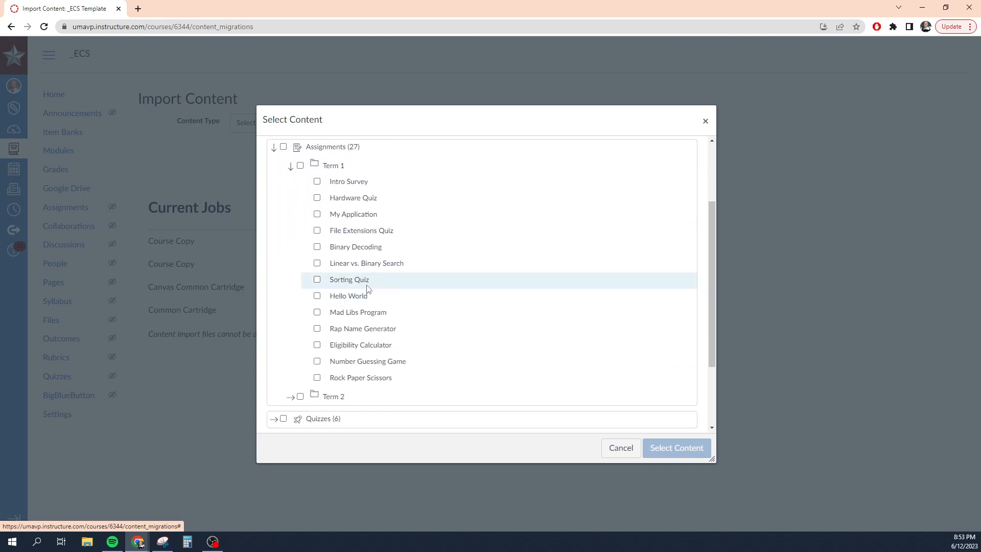
scroll(307, 246, up, 1)
click(275, 201)
- Look through the pages and quizzes offered for import, and cancel the content selection
click(274, 317)
scroll(280, 214, down, 2)
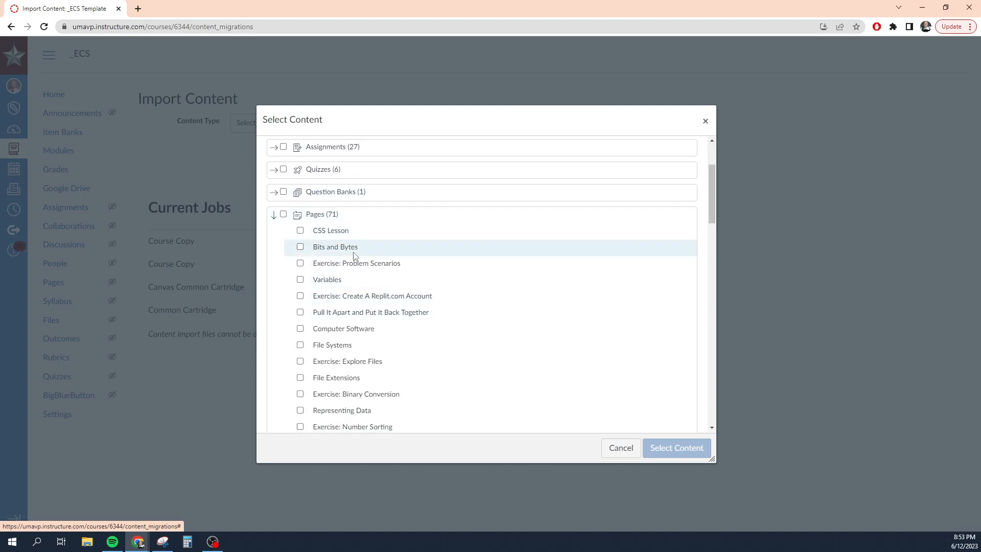
click(274, 169)
scroll(380, 238, down, 3)
scroll(383, 246, down, 15)
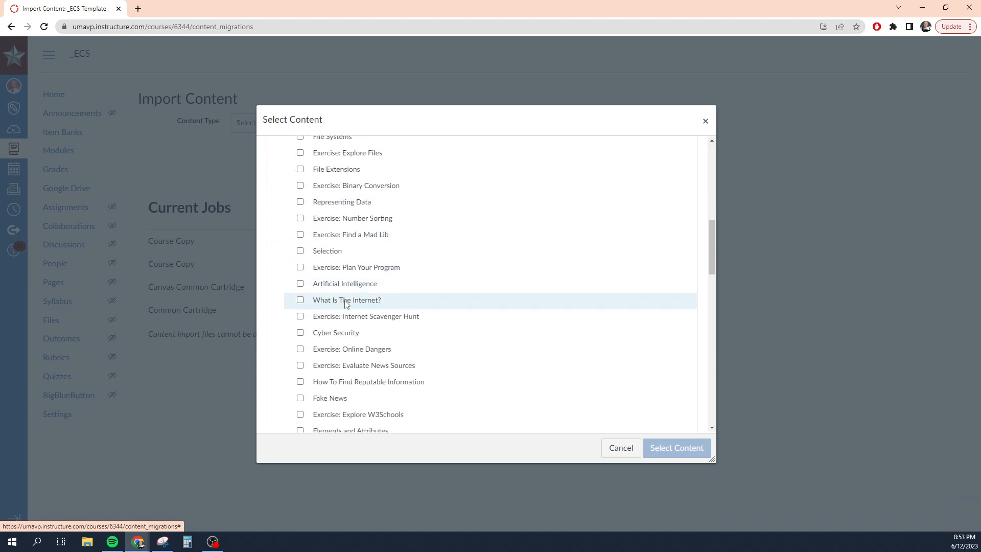
click(619, 449)
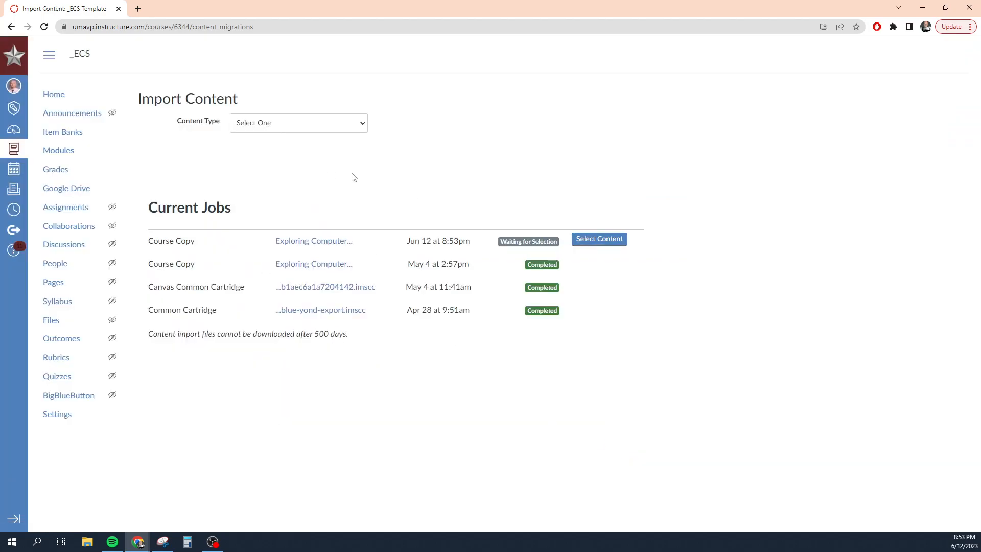
- Set the import content type to Canvas Course Export Package
click(363, 124)
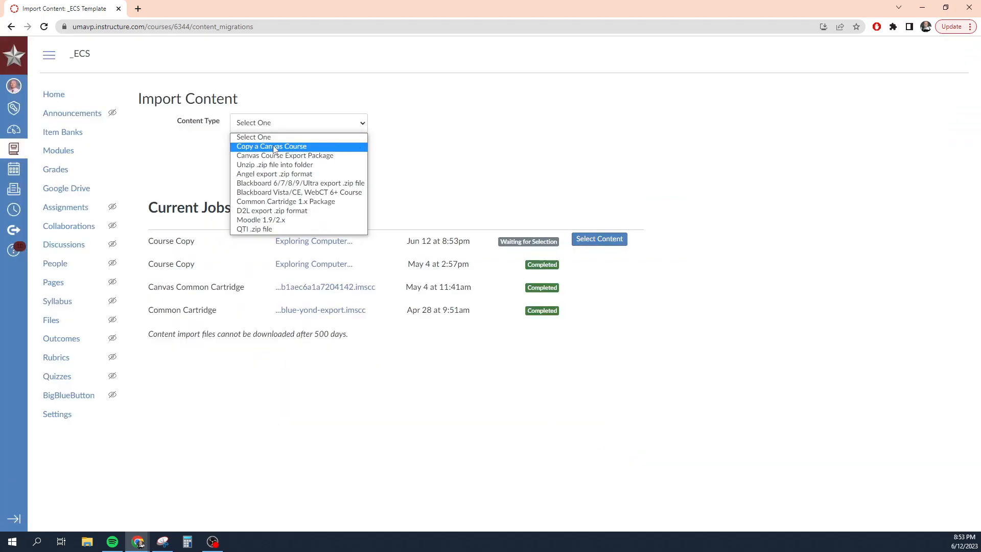
click(320, 156)
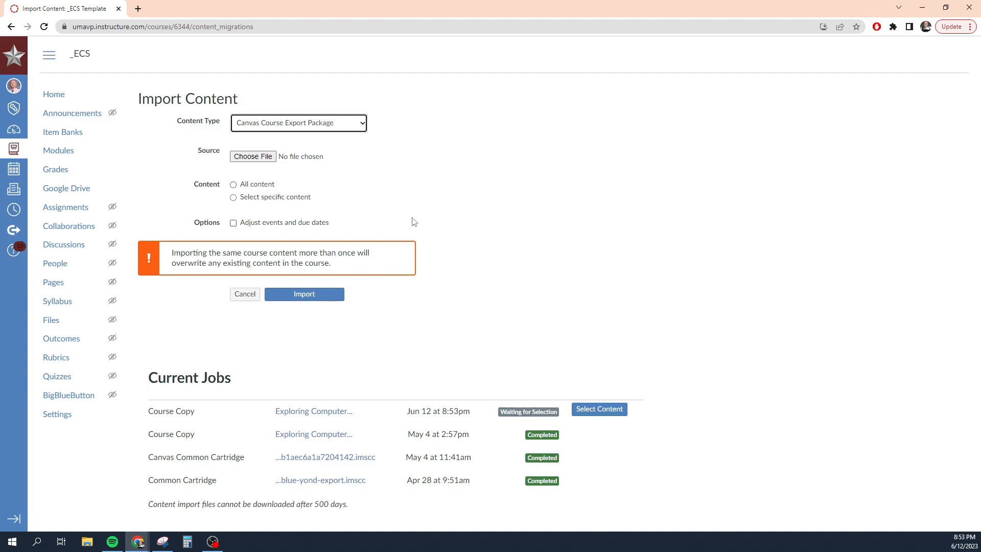
- Open Import from Commons on the course home page and search for "computer programming"
click(51, 96)
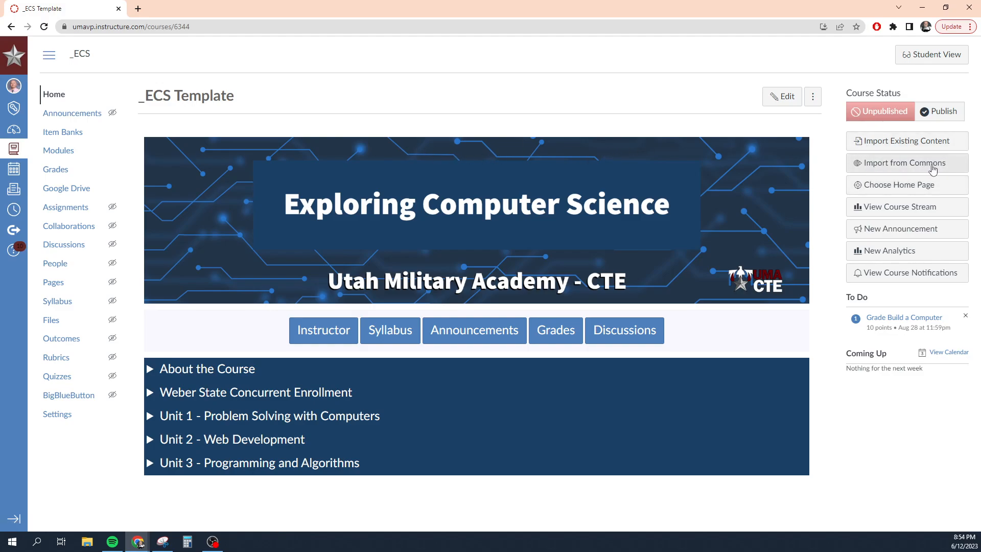
click(907, 167)
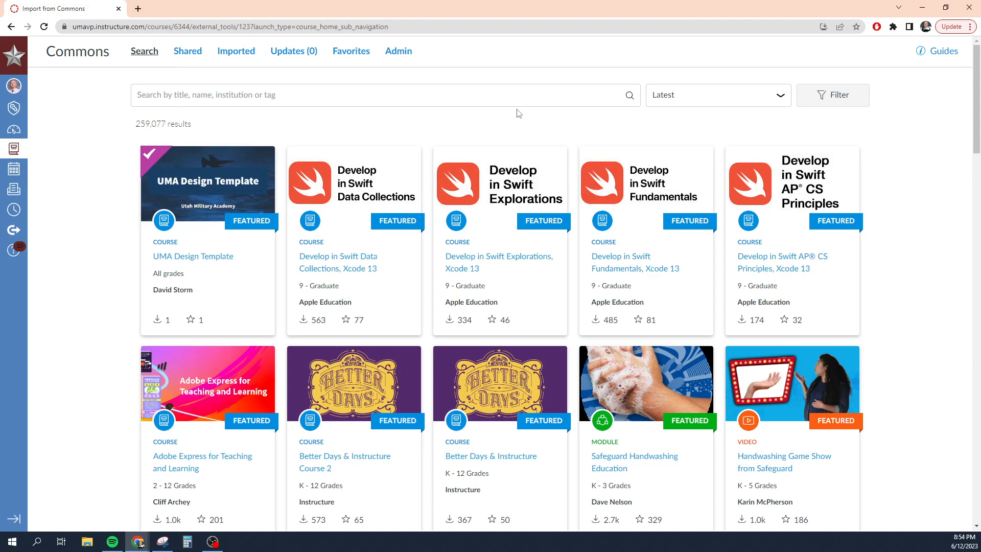
click(289, 100)
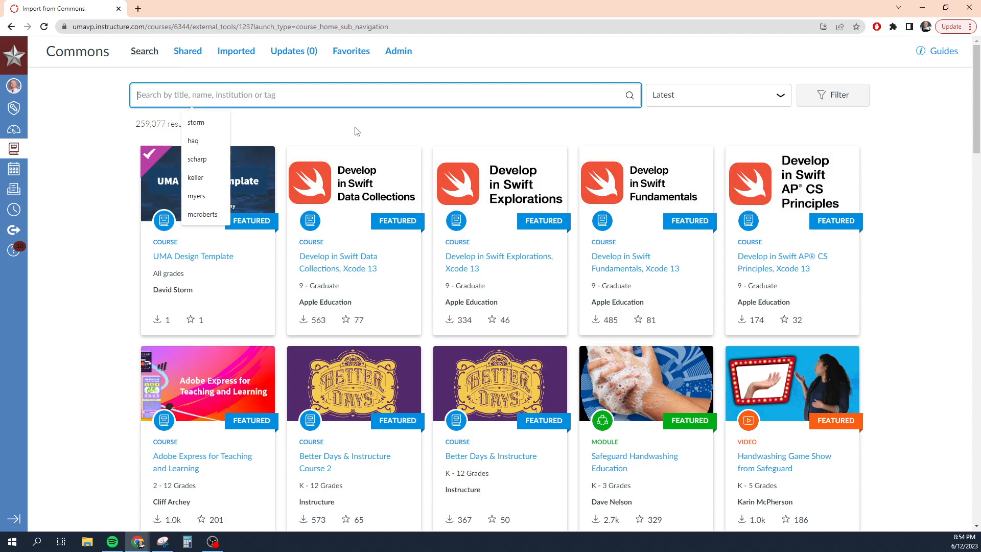
text(compute)
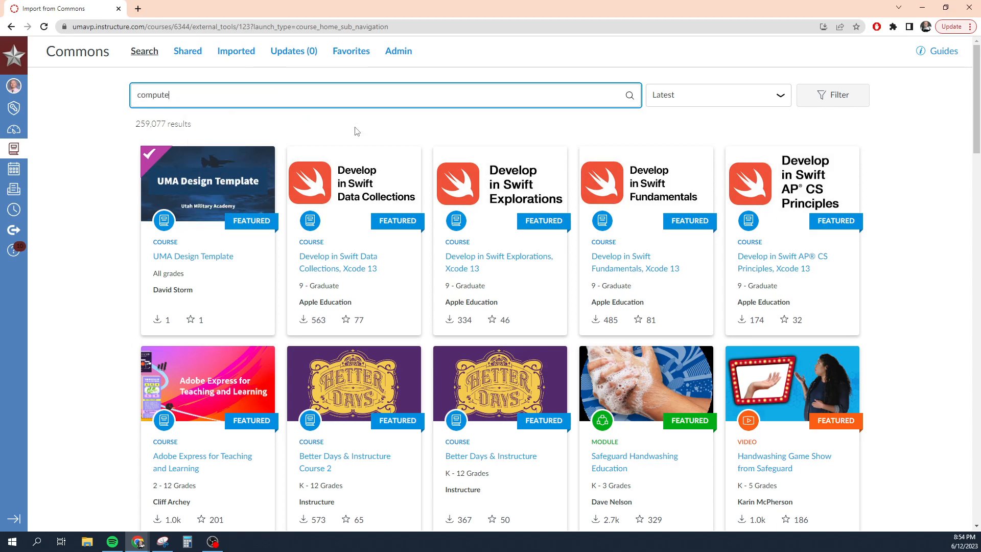
text(r programming)
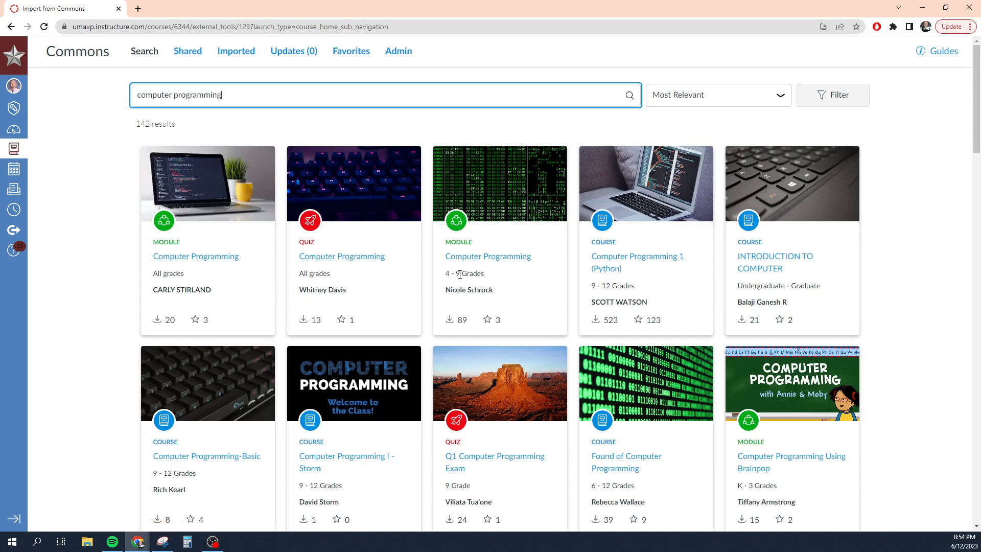
- Open the Computer Programming 1 (Python) course in Commons and preview its modules and assignments
scroll(613, 262, down, 1)
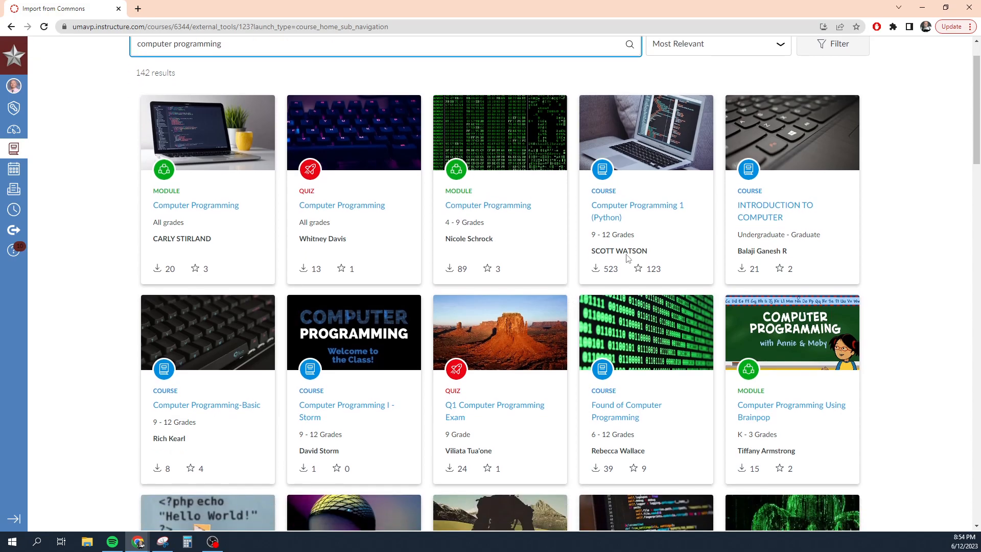
scroll(647, 215, up, 1)
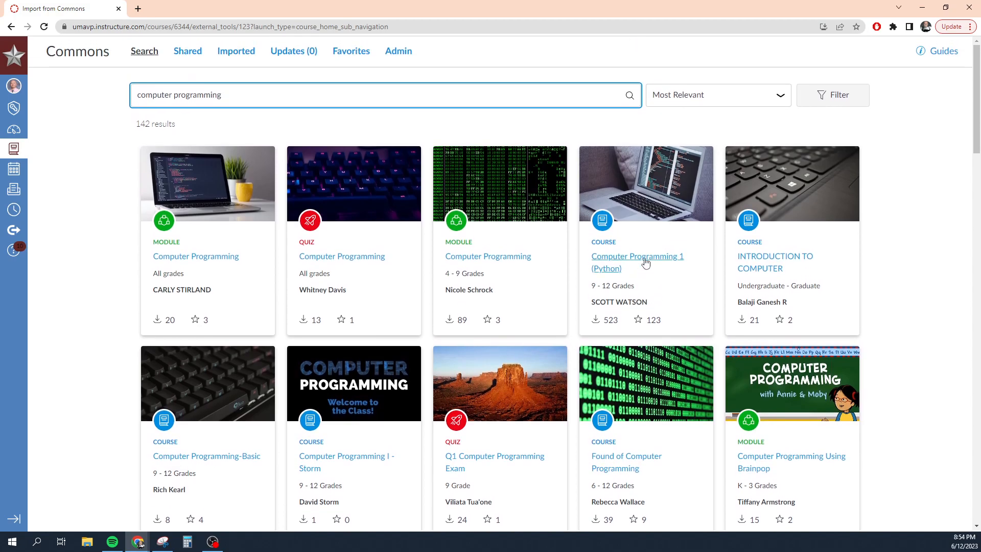
click(645, 262)
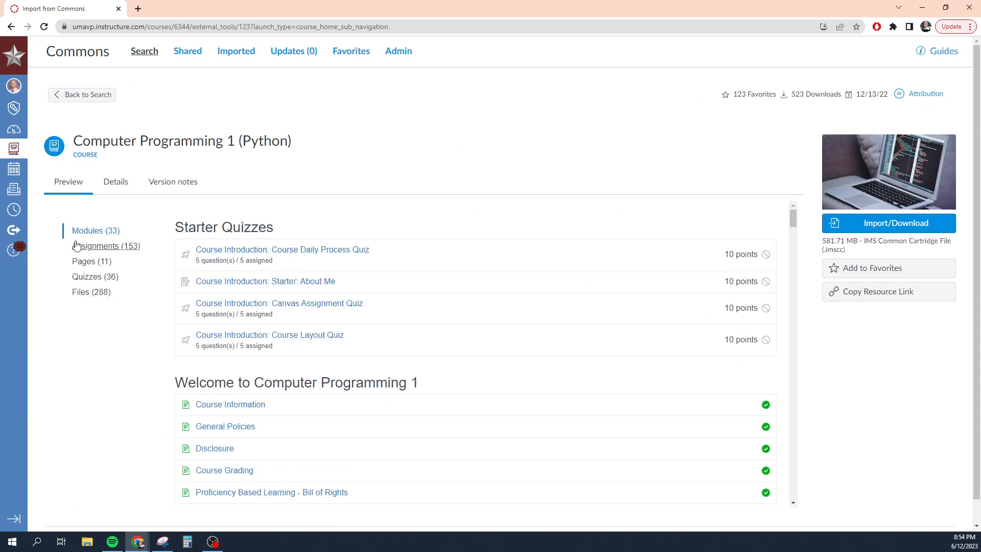
scroll(369, 307, down, 2)
scroll(372, 309, down, 2)
scroll(66, 210, up, 4)
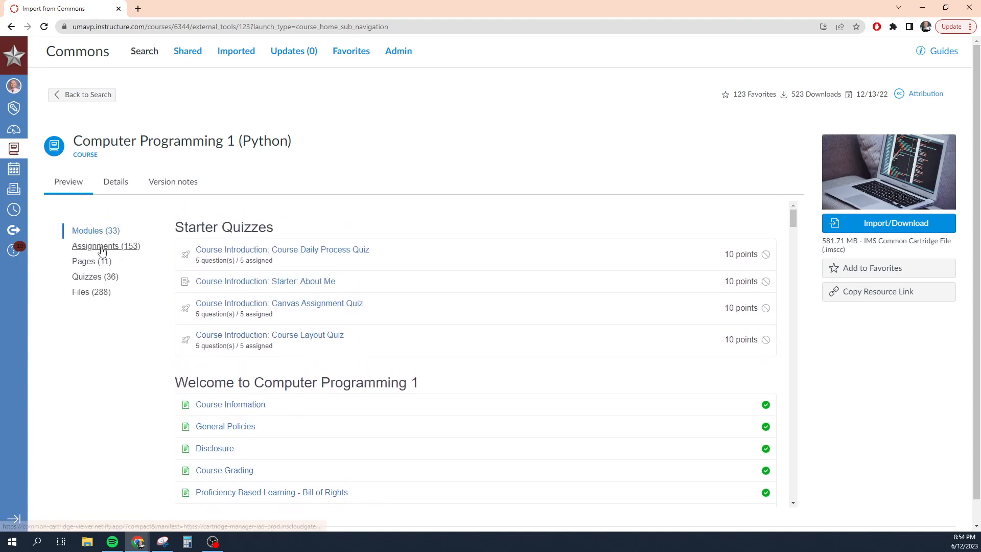
click(101, 250)
scroll(401, 337, down, 1)
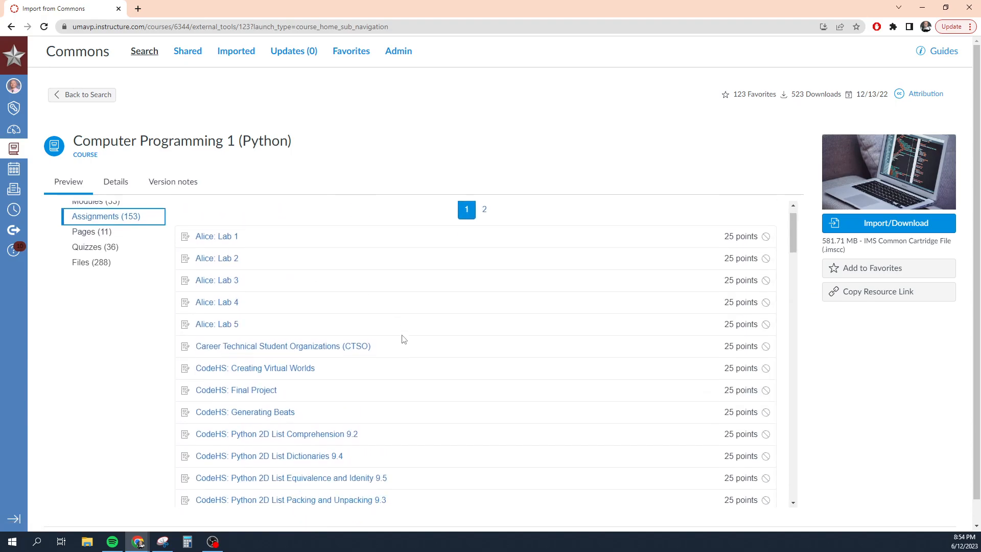
- Look through the assignments, pages and quizzes in the Computer Programming 1 (Python) course preview
scroll(403, 339, down, 15)
scroll(402, 339, down, 5)
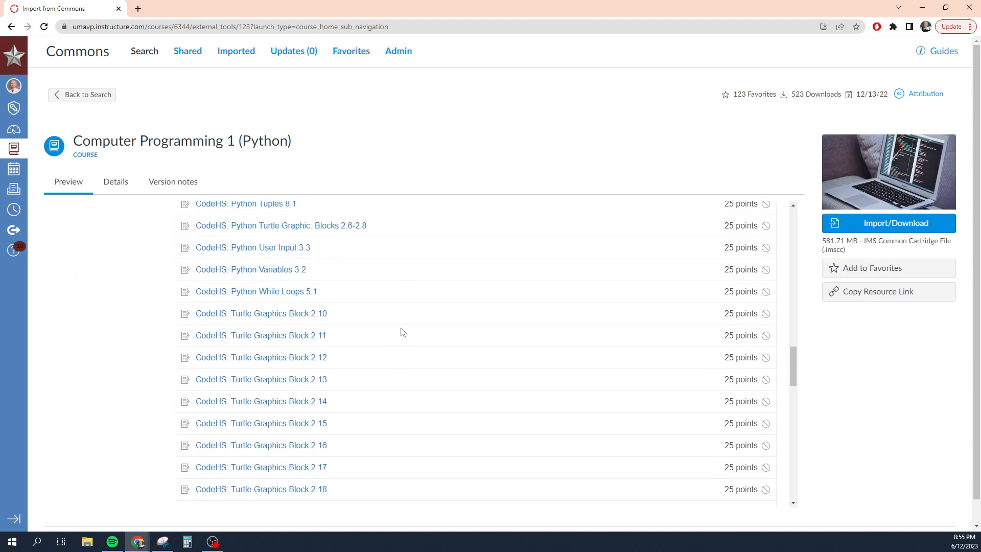
scroll(403, 333, up, 20)
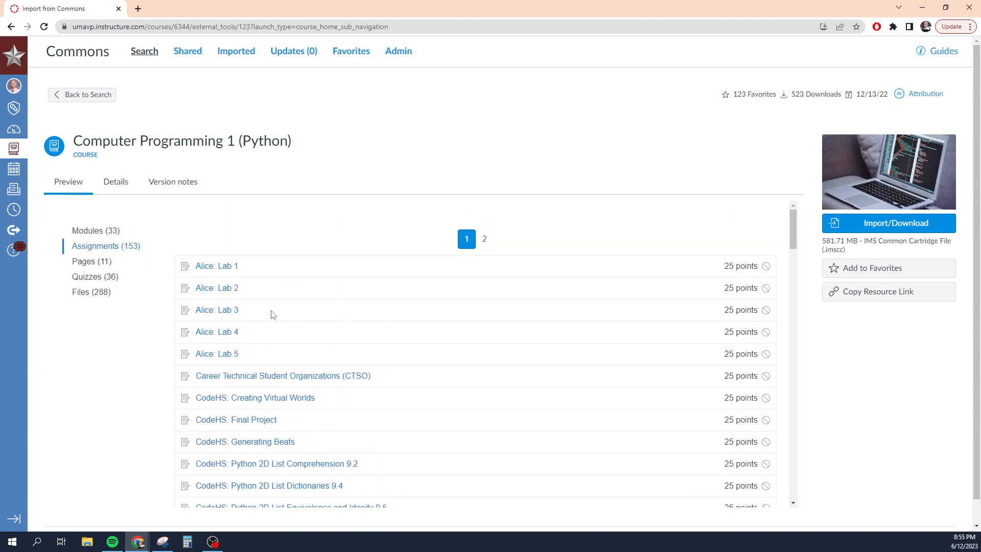
click(83, 262)
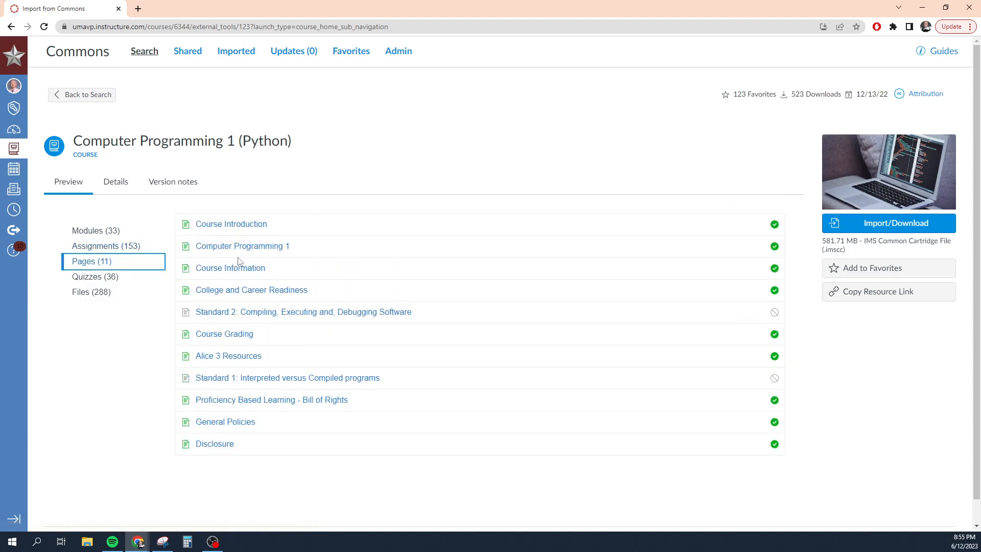
click(95, 276)
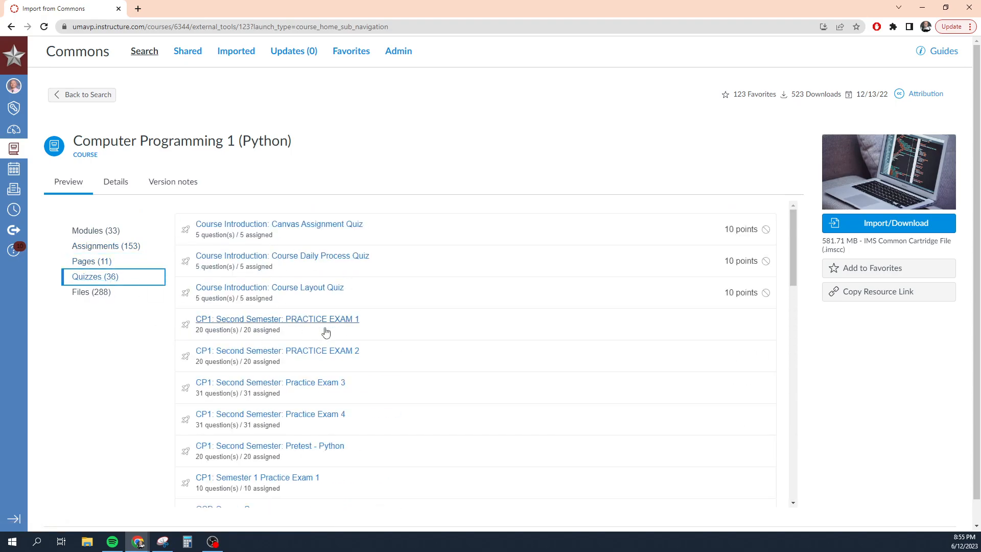
scroll(410, 333, down, 15)
scroll(406, 335, up, 15)
- Open the import and download options for the Python course, review the possible destination courses, and close them without importing
click(891, 223)
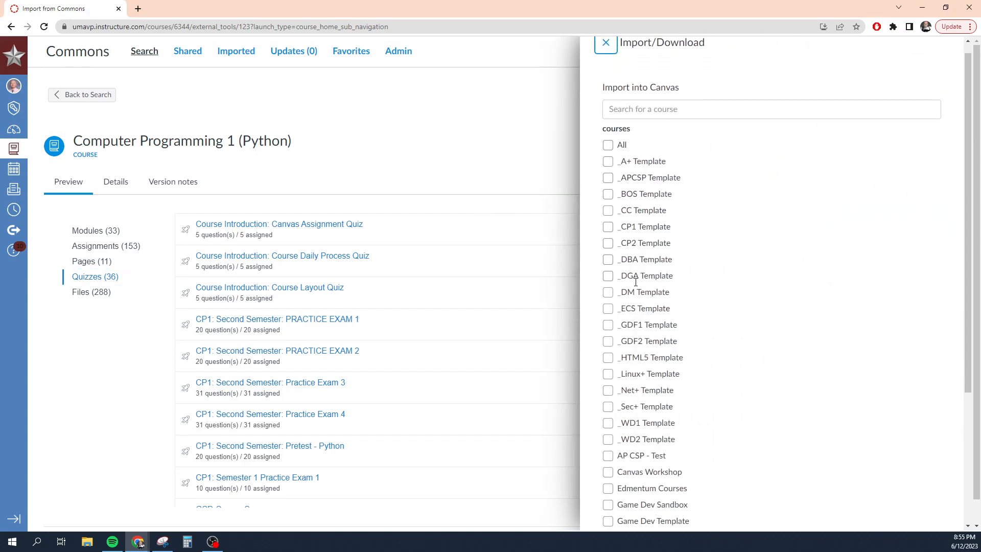
scroll(614, 306, down, 4)
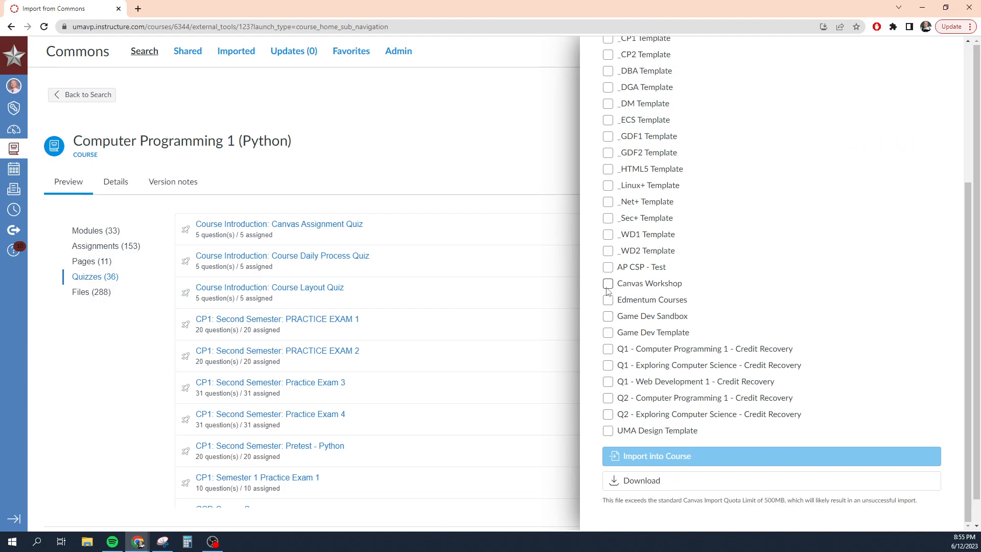
scroll(684, 307, up, 4)
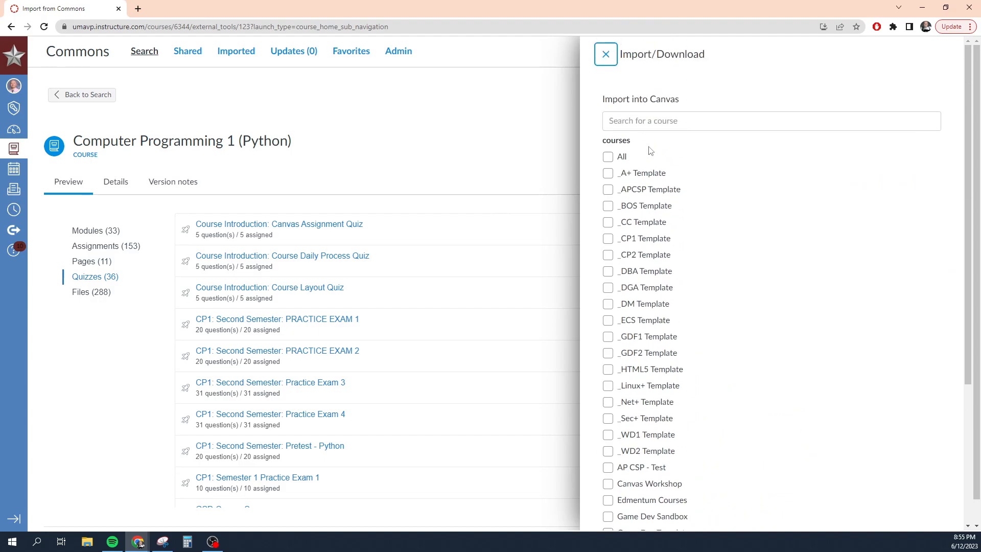
click(606, 54)
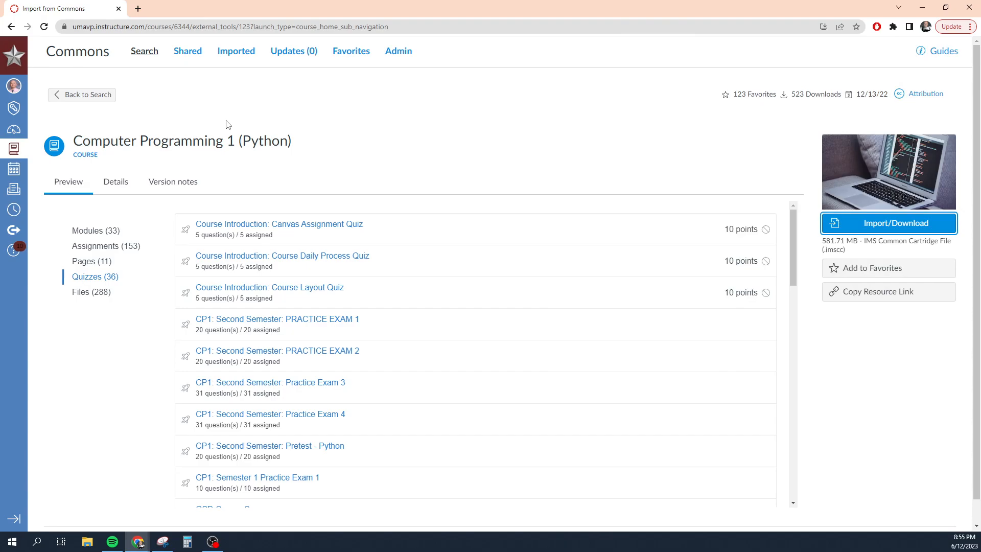
- Open the Course Introduction: Canvas Assignment Quiz in the preview and read through its questions
click(293, 225)
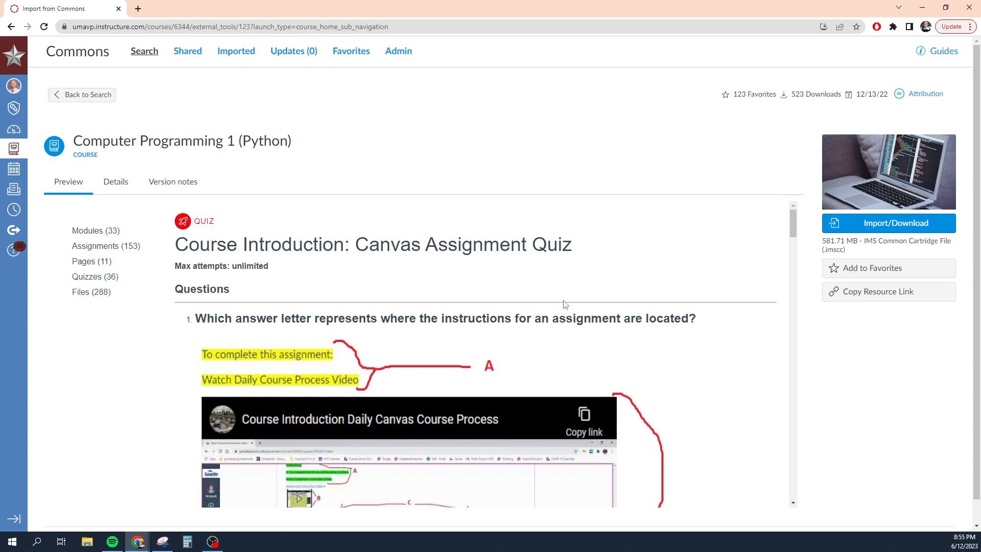
scroll(565, 306, down, 2)
scroll(460, 281, down, 3)
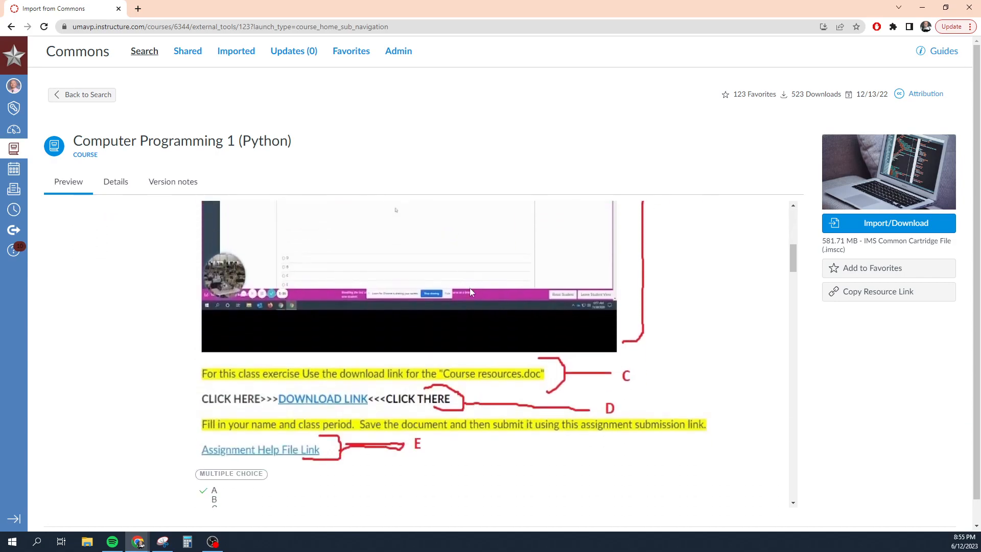
scroll(469, 291, down, 5)
scroll(447, 357, up, 2)
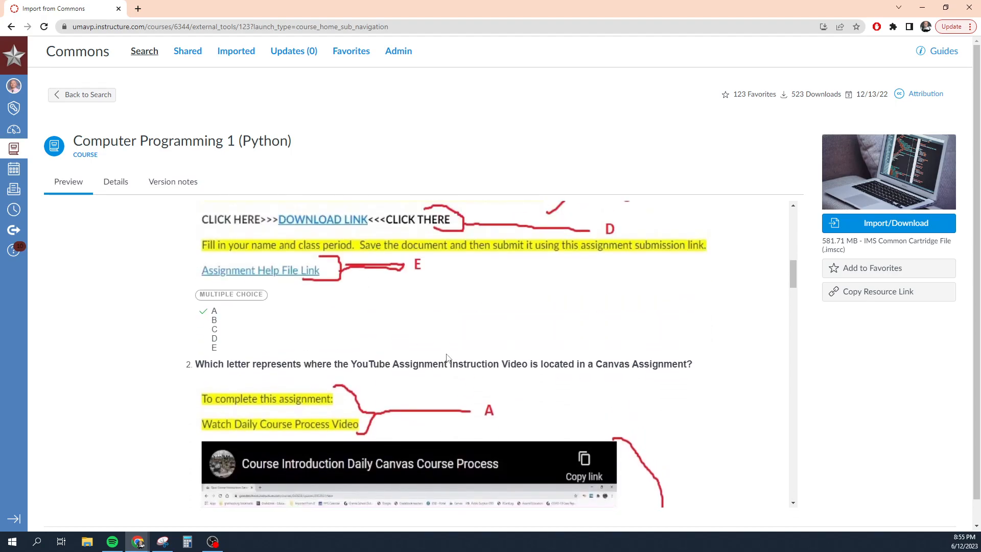
scroll(447, 358, up, 1)
scroll(448, 358, up, 12)
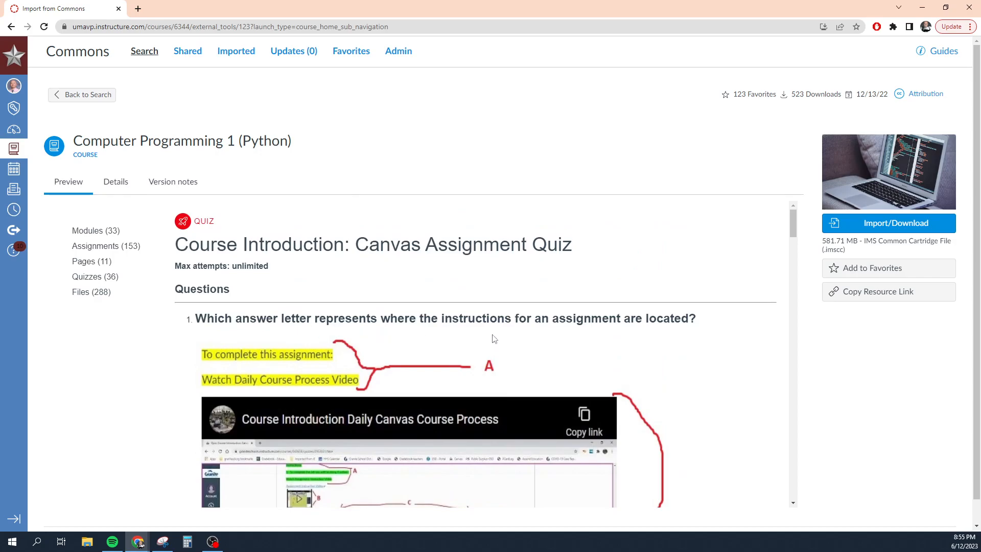
scroll(453, 361, down, 12)
scroll(463, 371, down, 15)
scroll(462, 368, down, 15)
scroll(461, 368, down, 6)
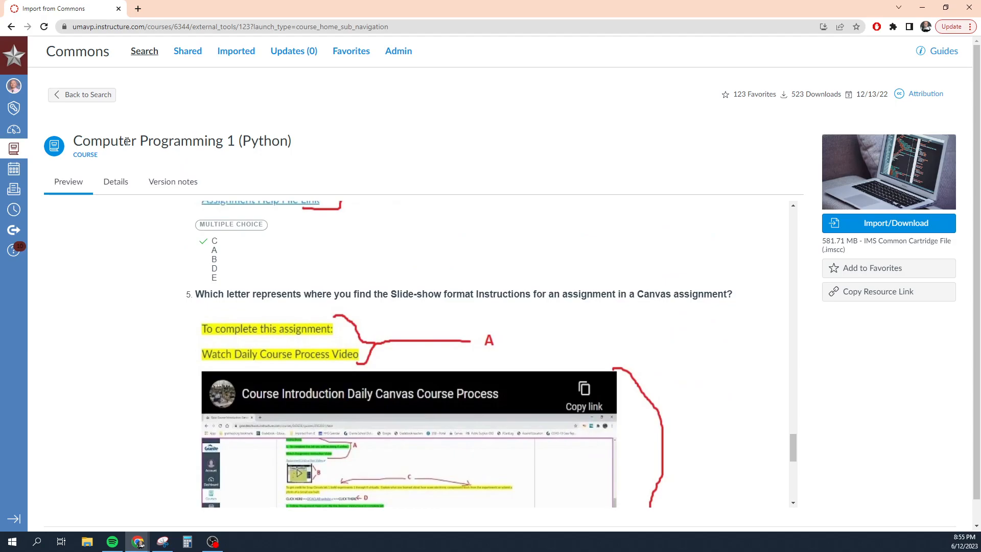
- Reload the Python course preview from its details view and look over the module list
click(112, 187)
click(70, 186)
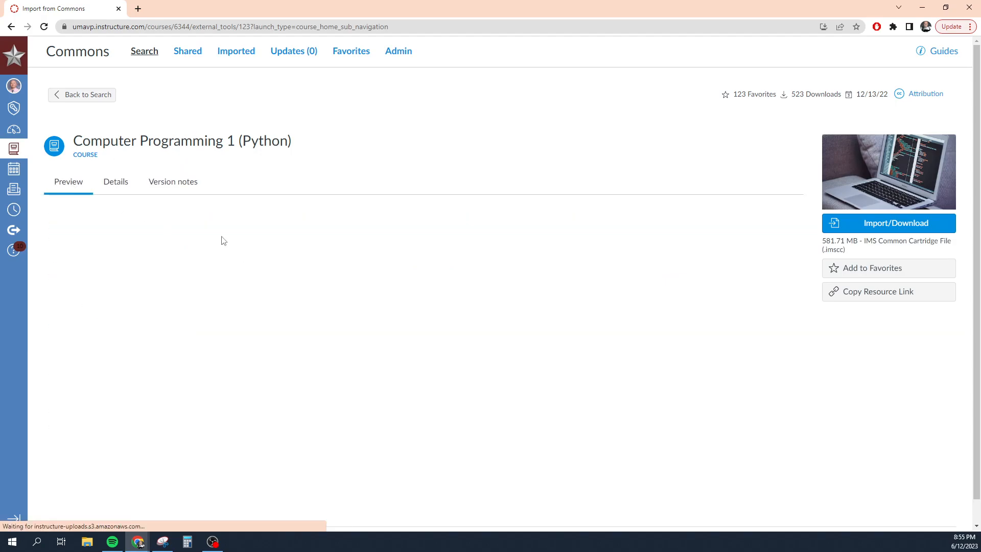
scroll(402, 372, down, 2)
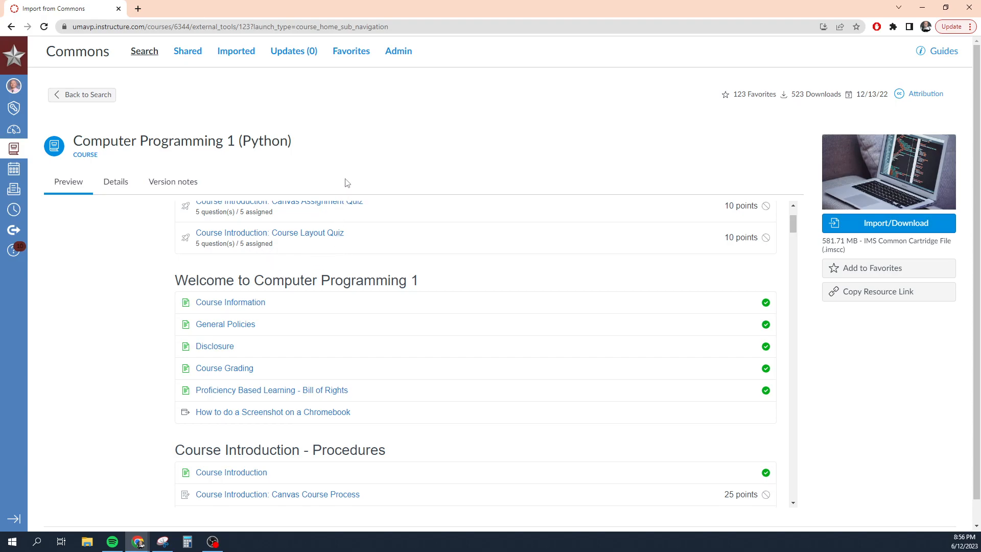
- Return to the Commons search results, open the Computer Programming quiz and read through its questions
click(86, 94)
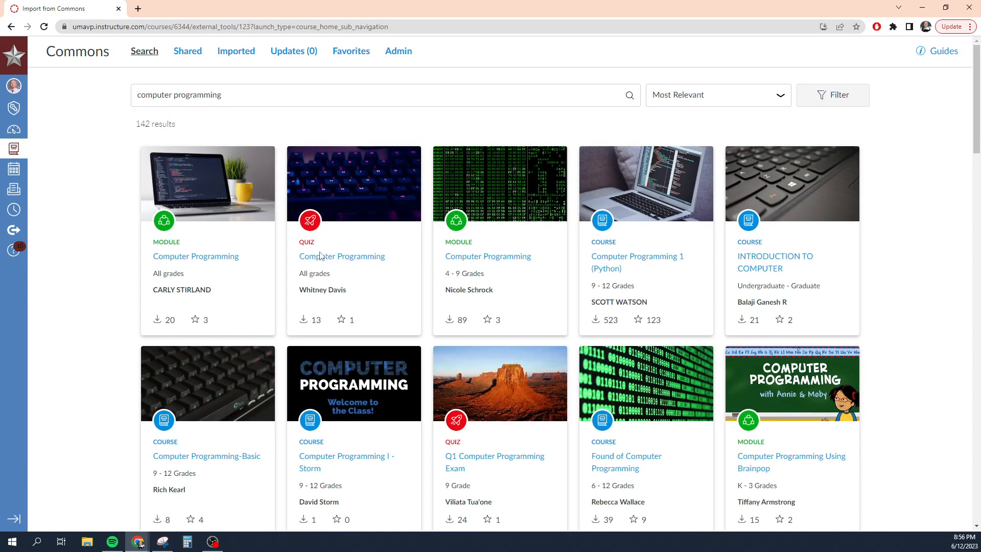
click(346, 259)
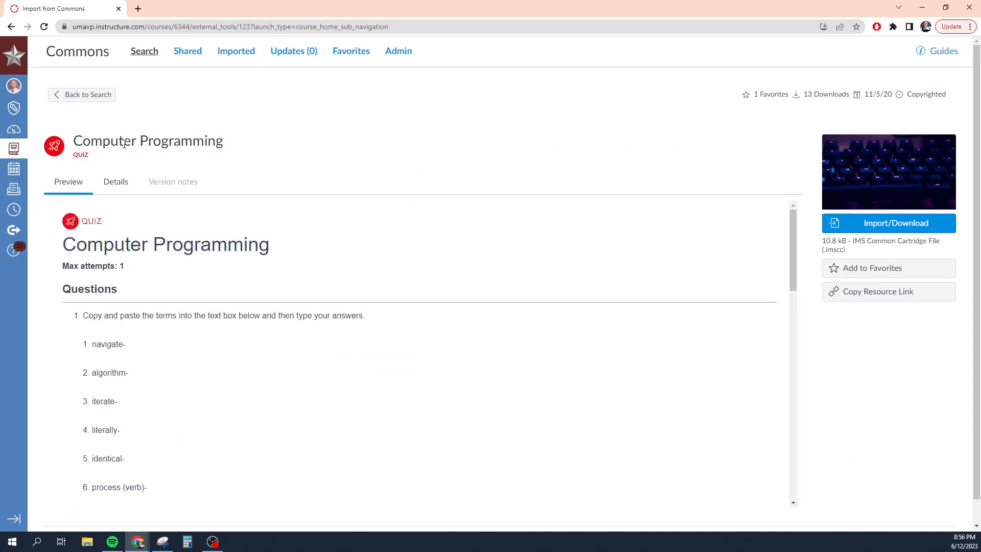
scroll(363, 348, down, 10)
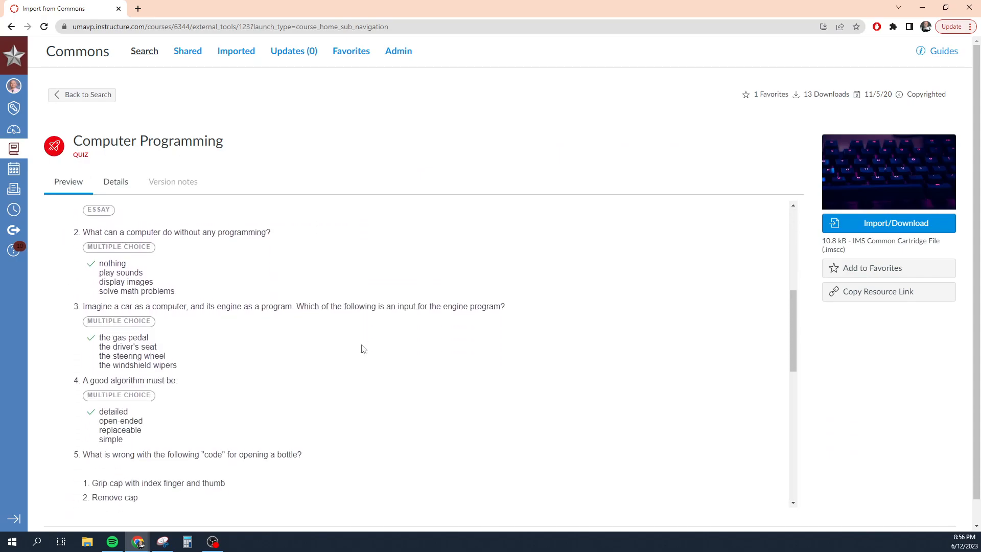
scroll(364, 349, down, 7)
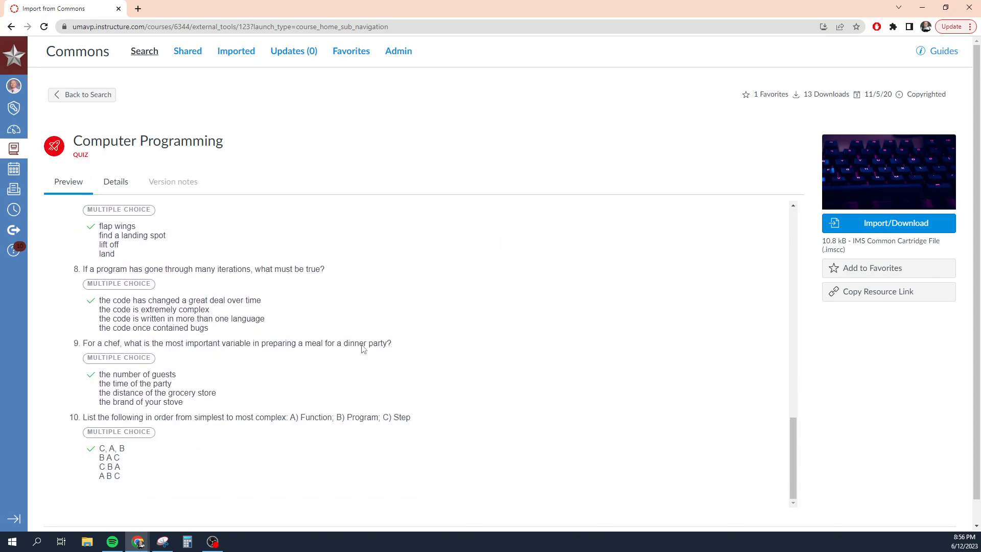
scroll(363, 348, up, 17)
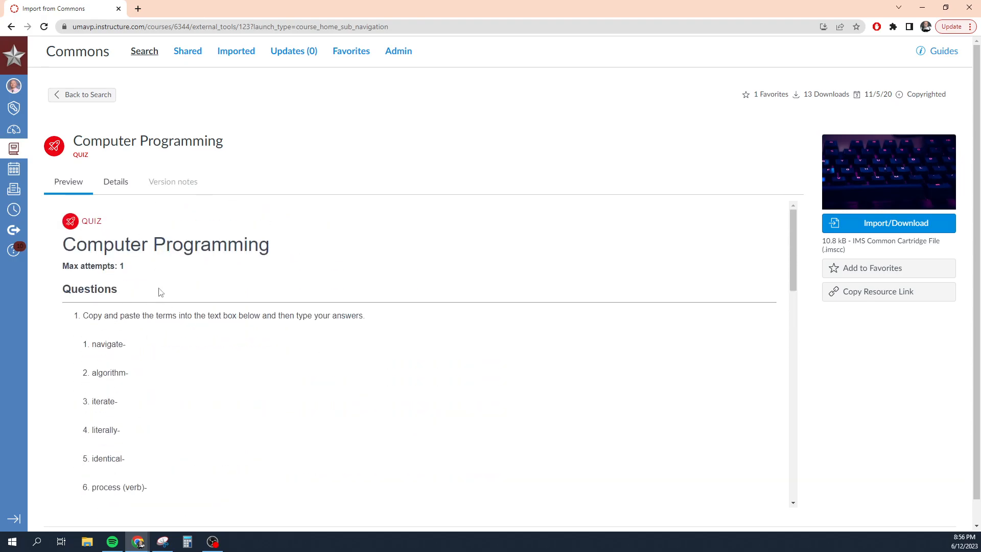
- Go back to the Commons search results and browse the courses, modules, quizzes and assignments offered for "computer programming"
click(83, 94)
scroll(575, 325, down, 4)
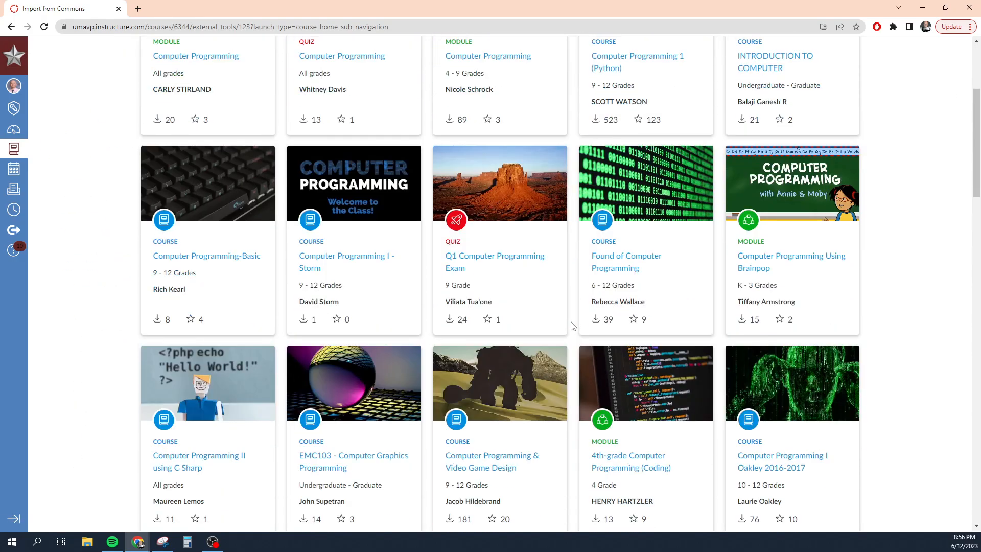
scroll(573, 325, down, 2)
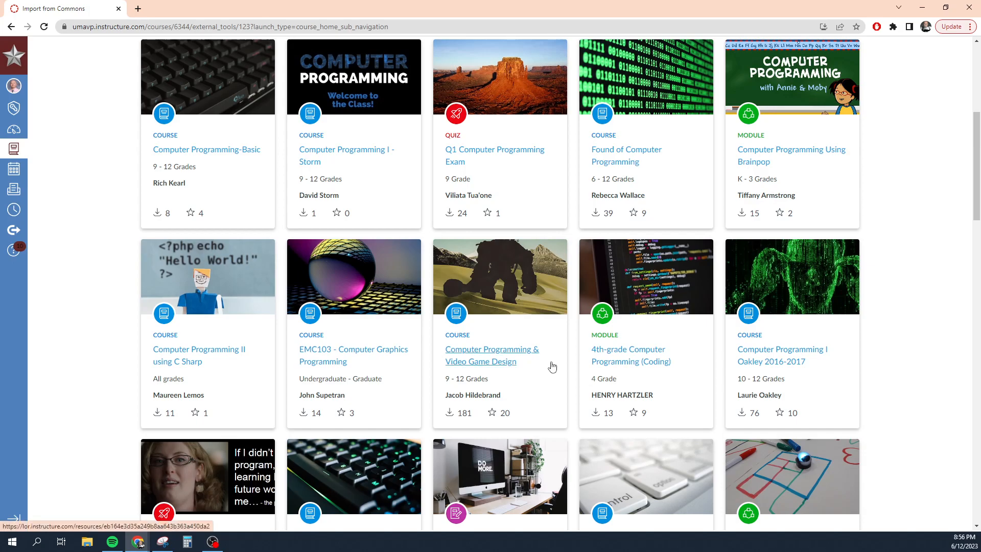
scroll(552, 366, down, 1)
scroll(552, 367, down, 6)
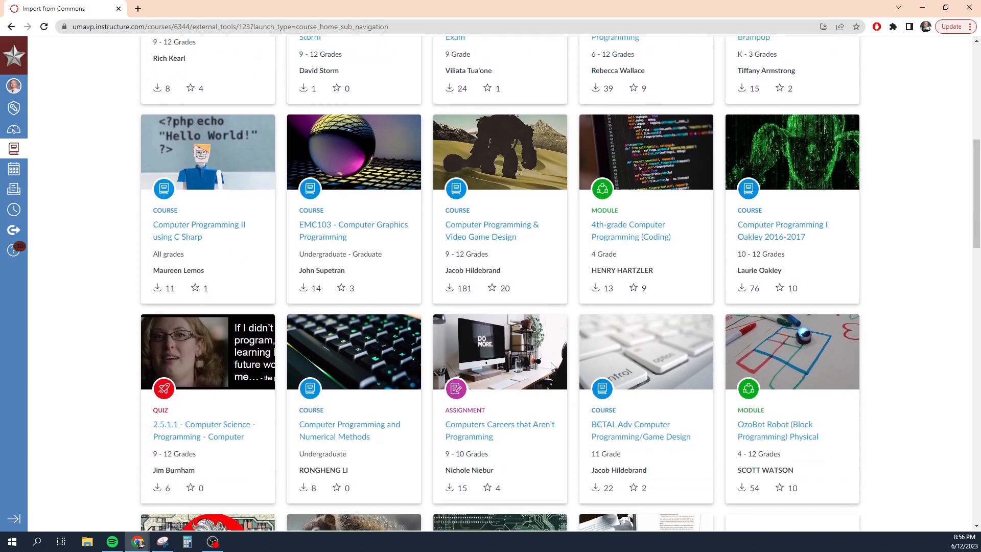
scroll(552, 367, down, 2)
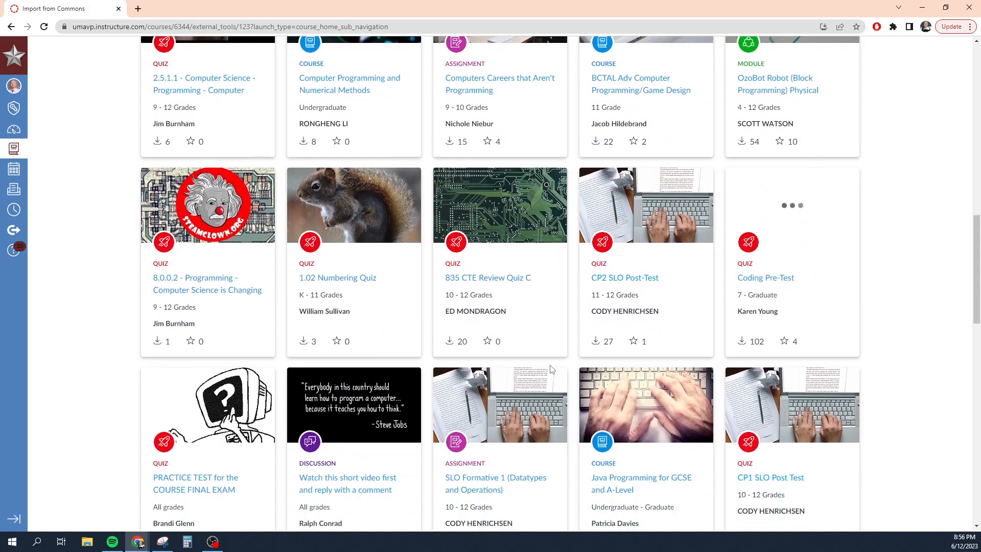
scroll(551, 367, down, 5)
scroll(550, 365, down, 4)
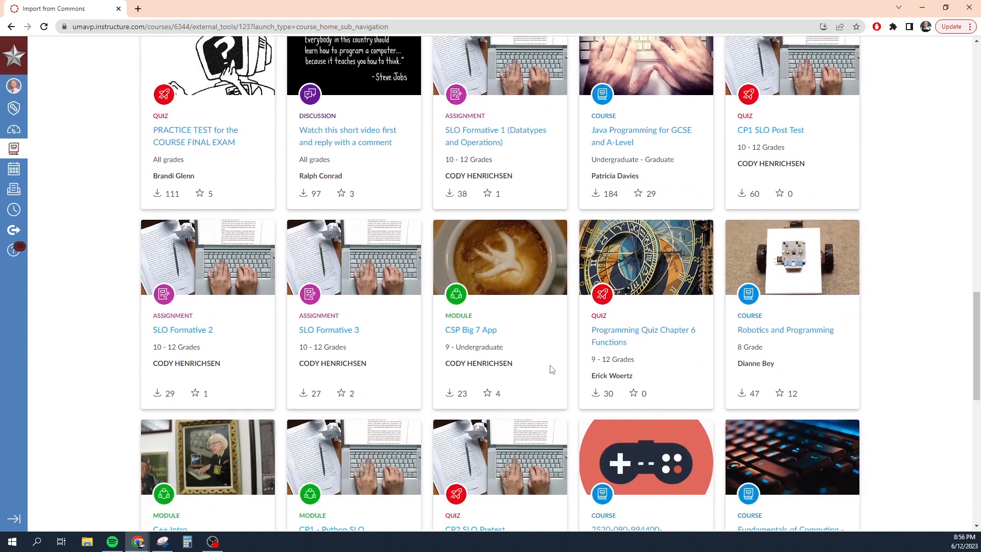
scroll(549, 365, up, 3)
scroll(550, 368, up, 20)
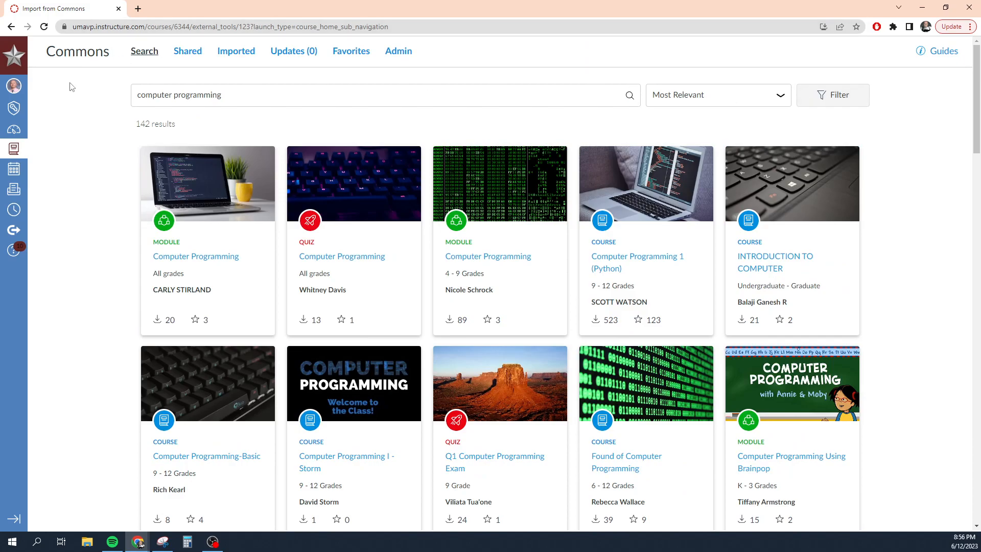
- Open the _ECS Template course from the dashboard and go to its course content export page
click(13, 129)
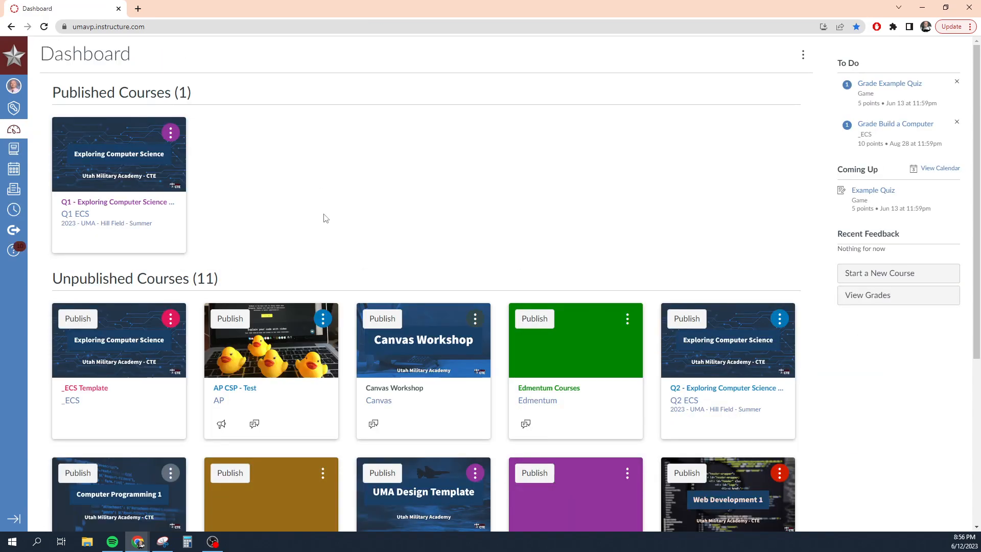
click(99, 386)
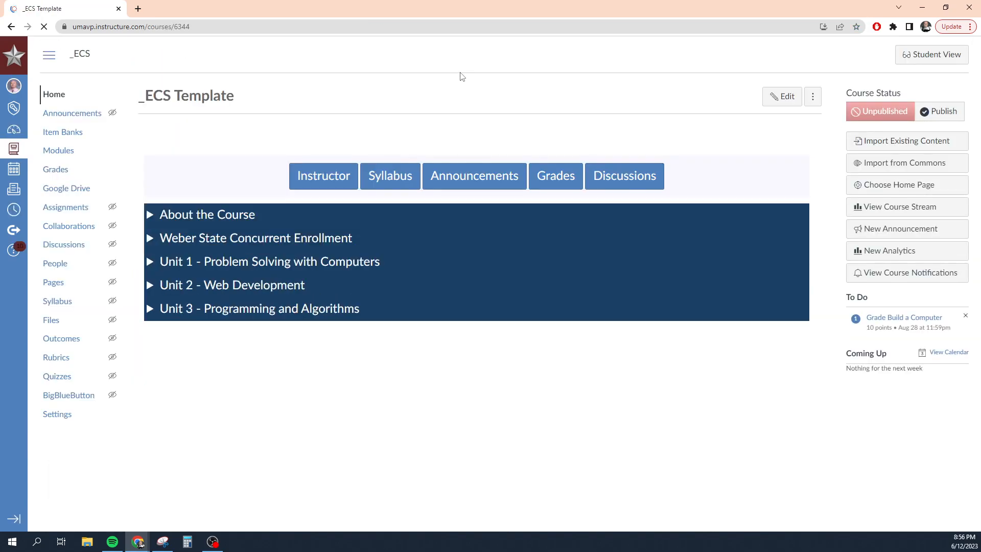
click(56, 414)
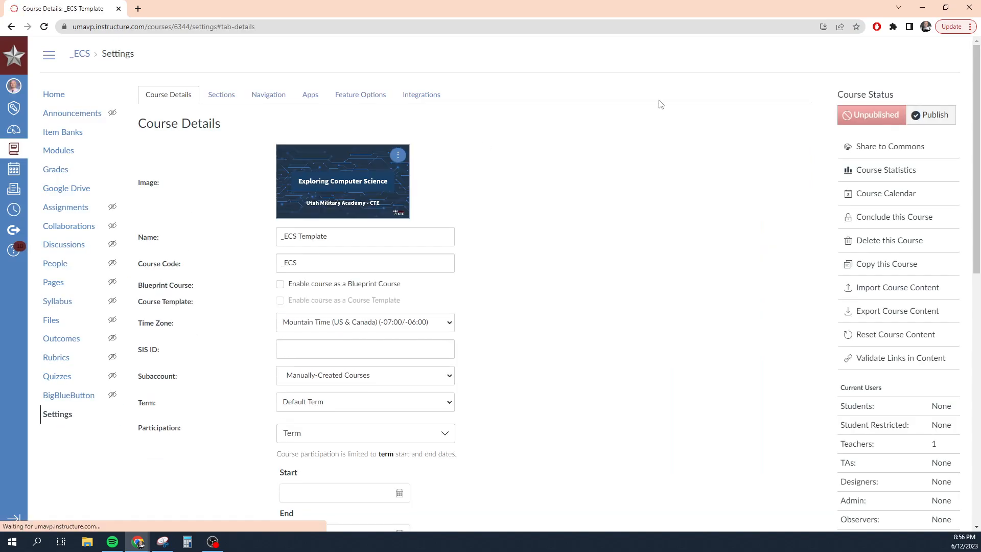
click(892, 318)
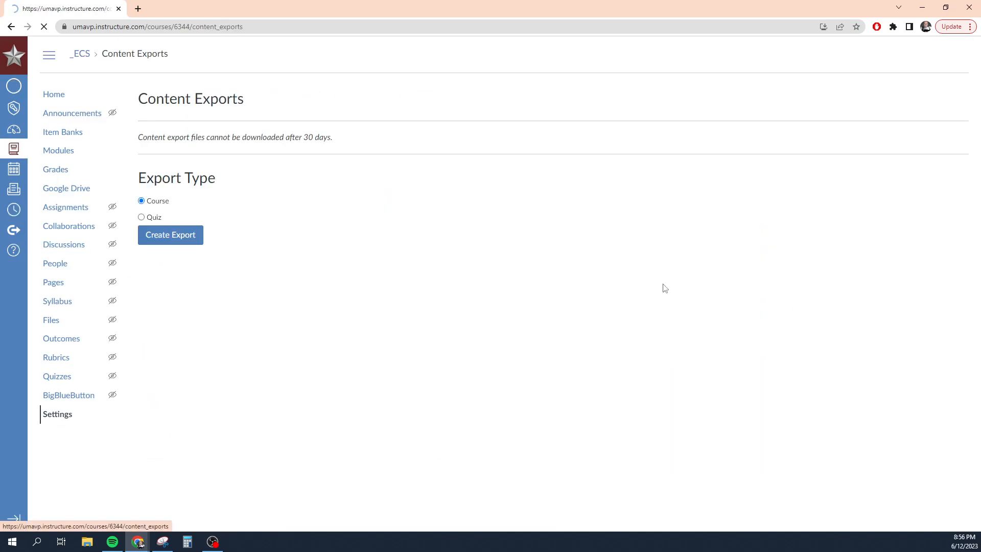
- Set the export type to Quiz with all quizzes included and create the export
click(141, 218)
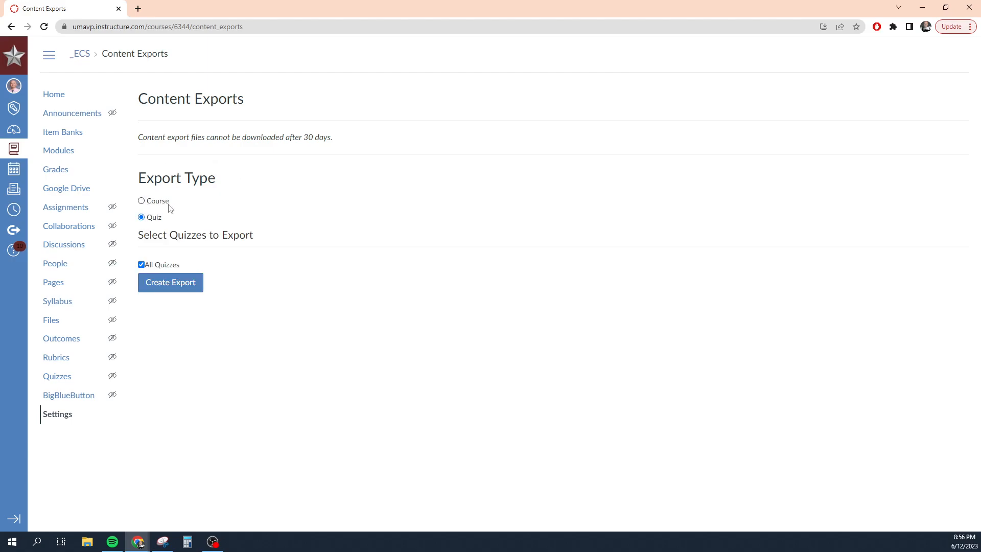
click(141, 201)
click(141, 218)
click(179, 284)
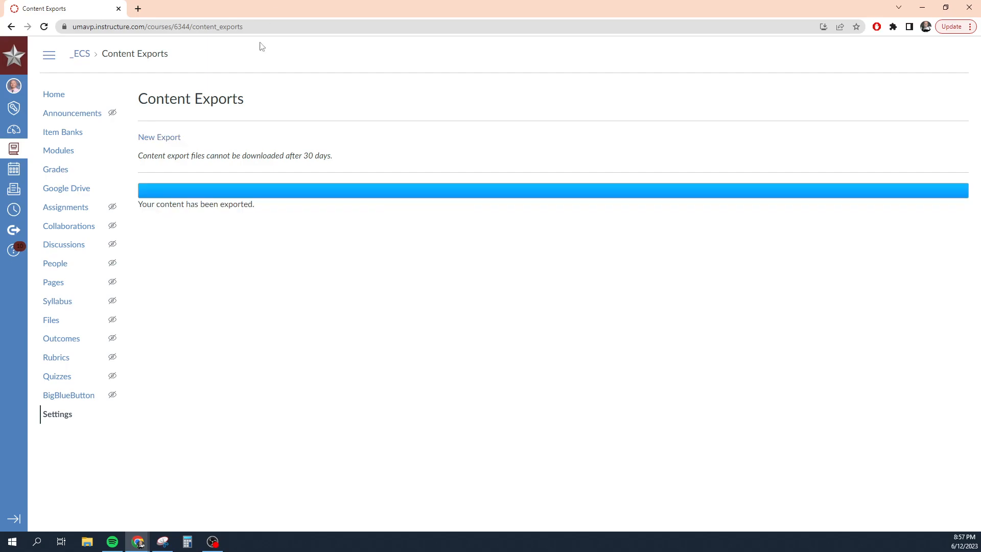
- Download ecs-template-quiz-export.zip, open it and look inside its non_cc_assessments folder
click(174, 143)
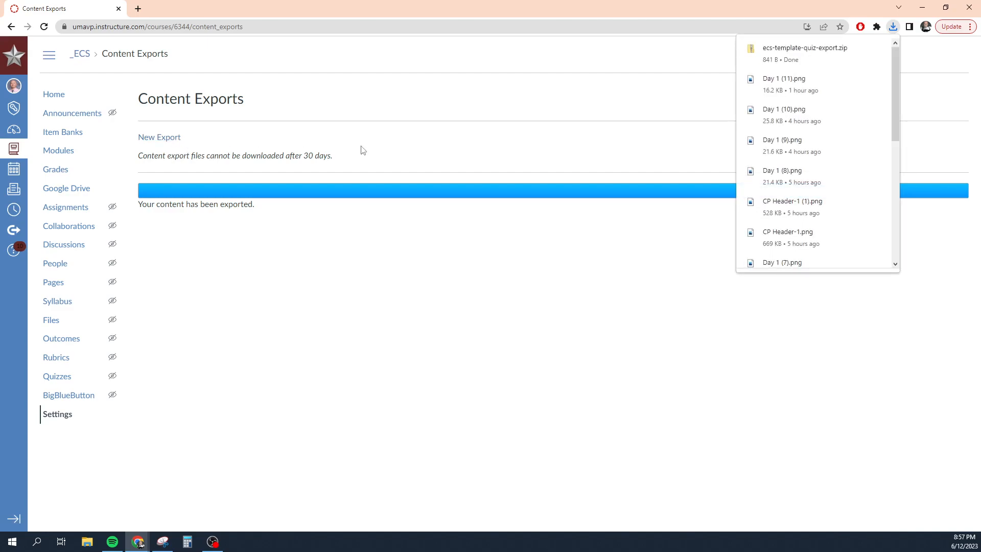
click(771, 50)
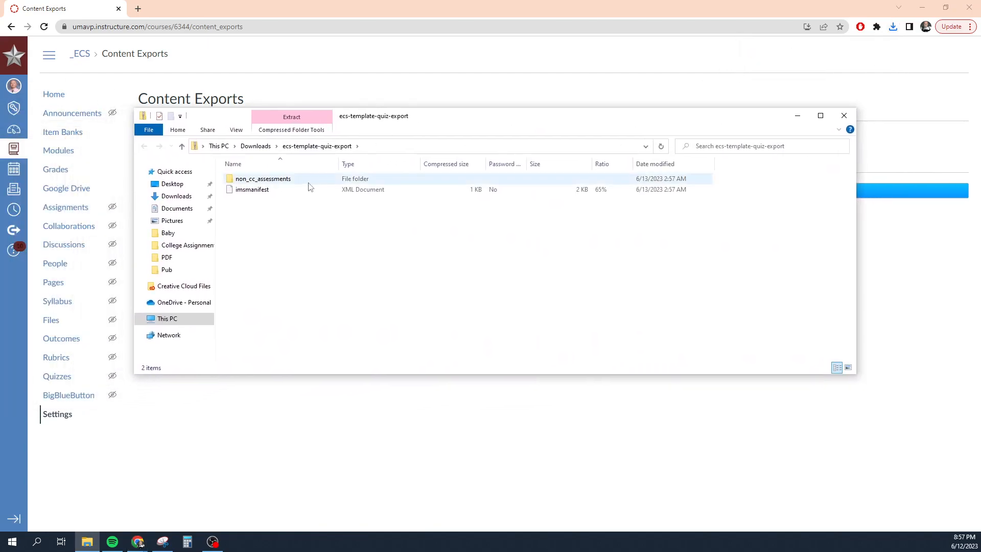
double_click(283, 180)
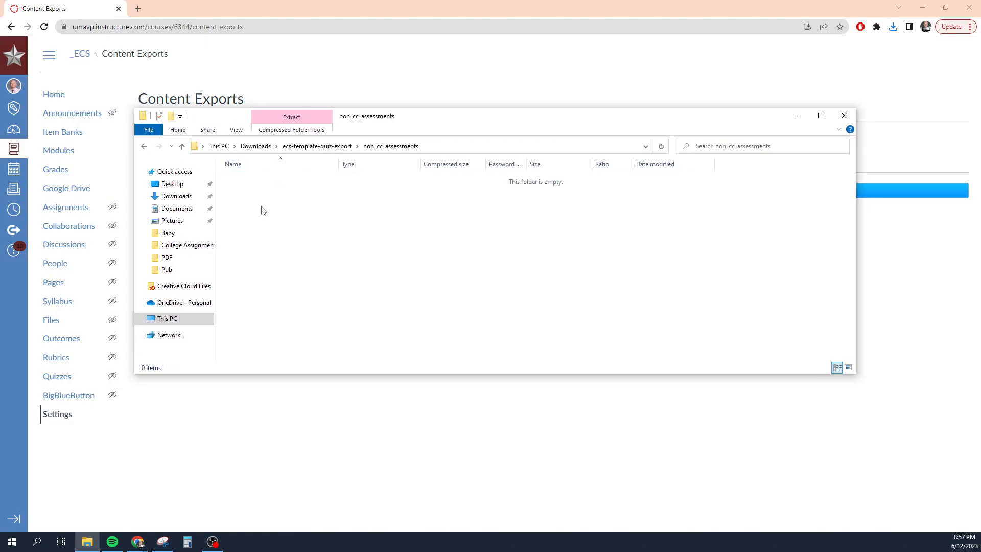
- Close the empty export folder, reopen the course content export page and compare the Course and Quiz export types
click(844, 115)
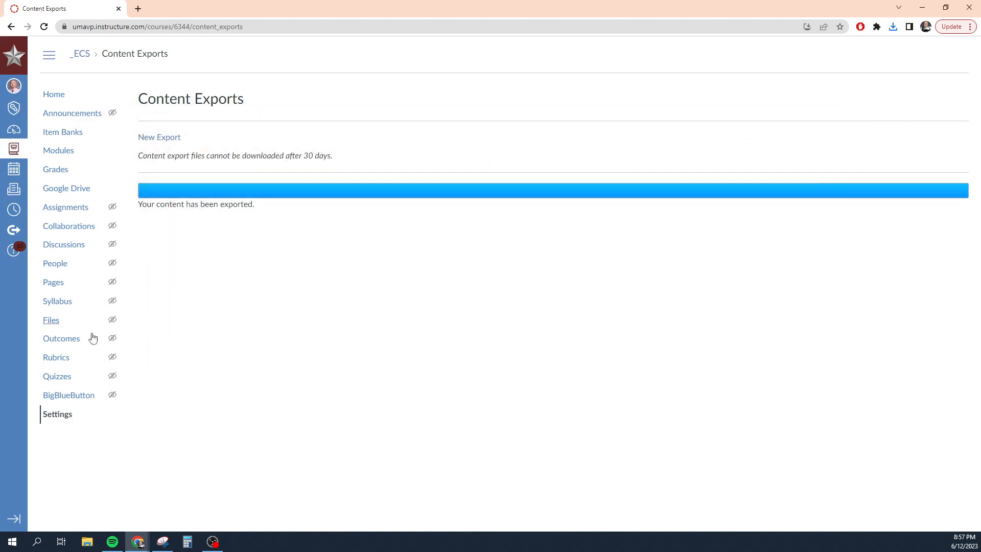
click(70, 416)
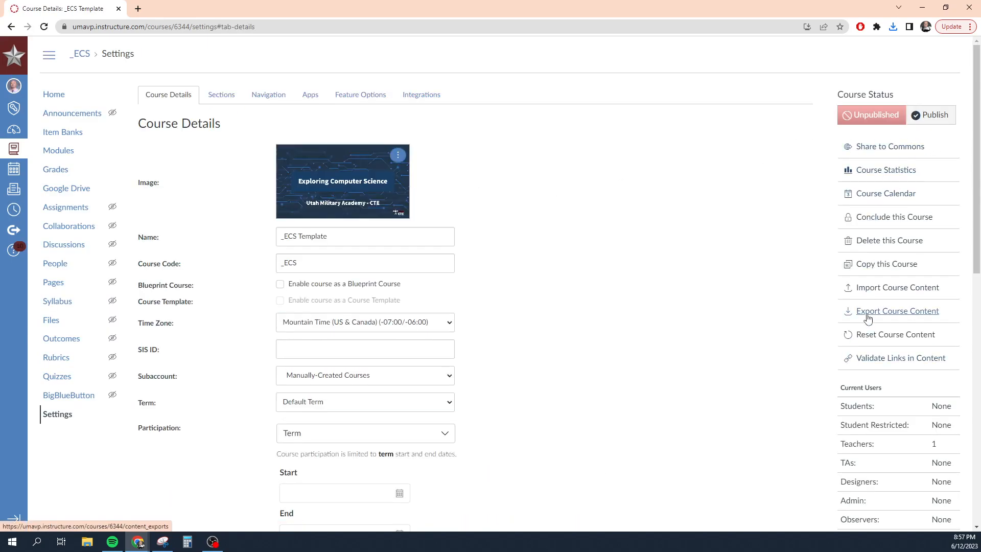
click(903, 310)
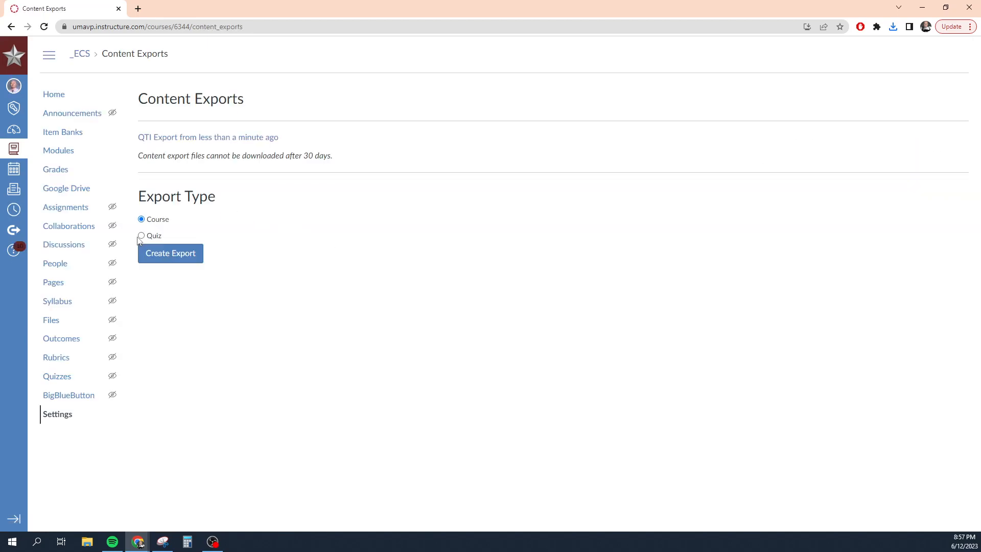
click(141, 235)
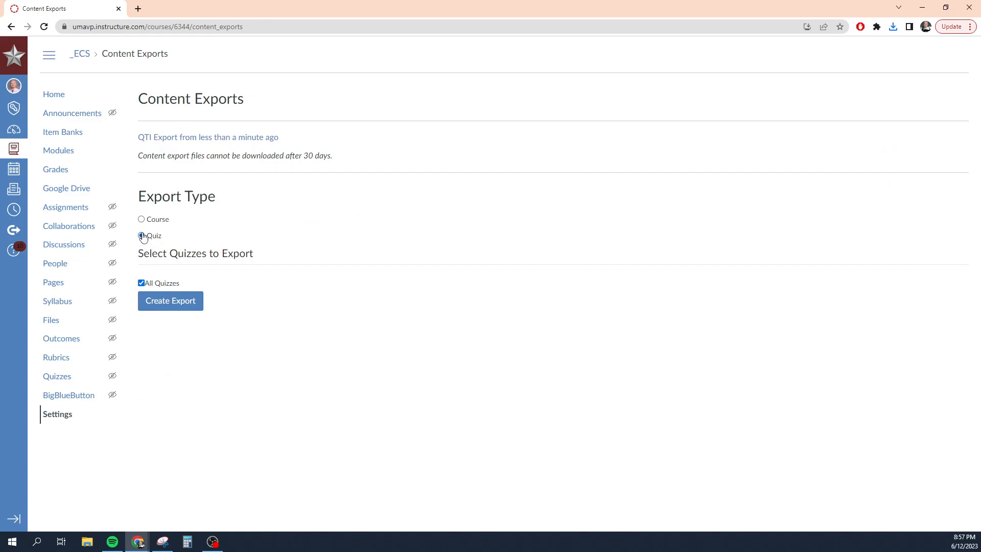
click(141, 219)
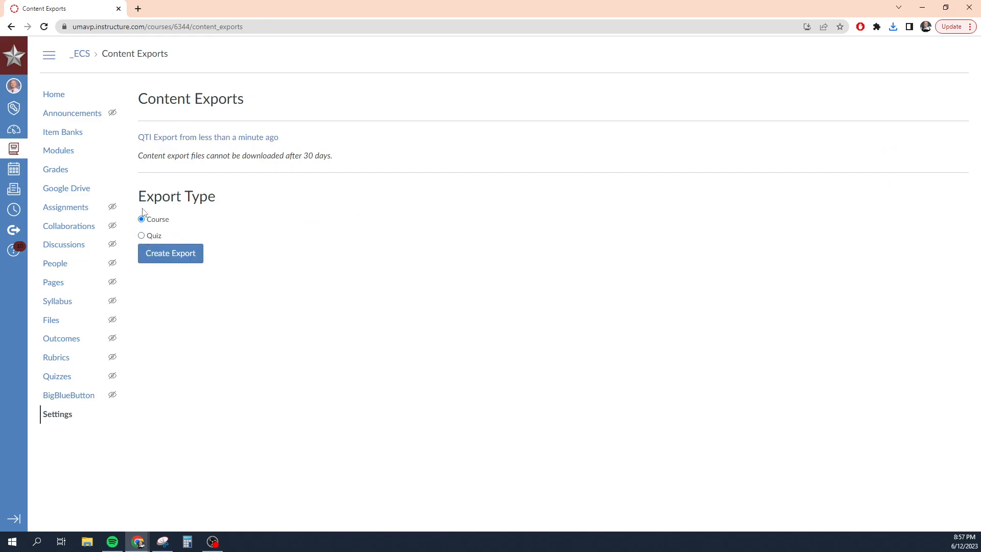
click(142, 237)
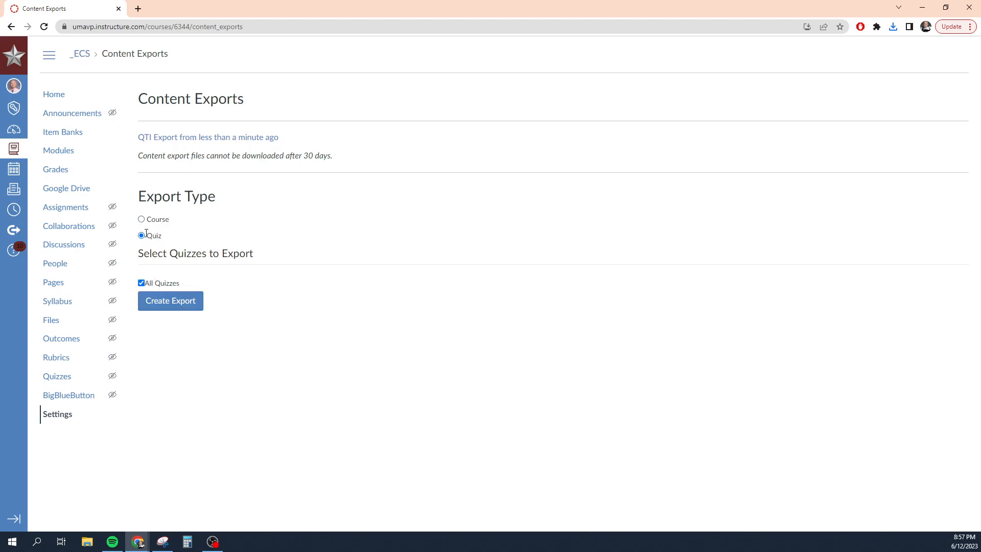
click(142, 219)
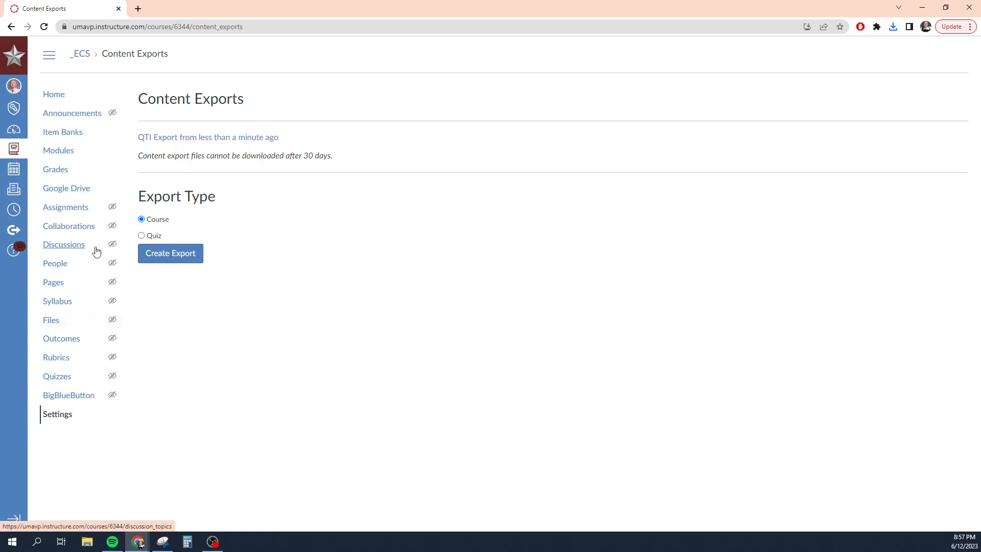
- Open the Hardware Quiz from the course's quiz list and bring up its build page
click(57, 377)
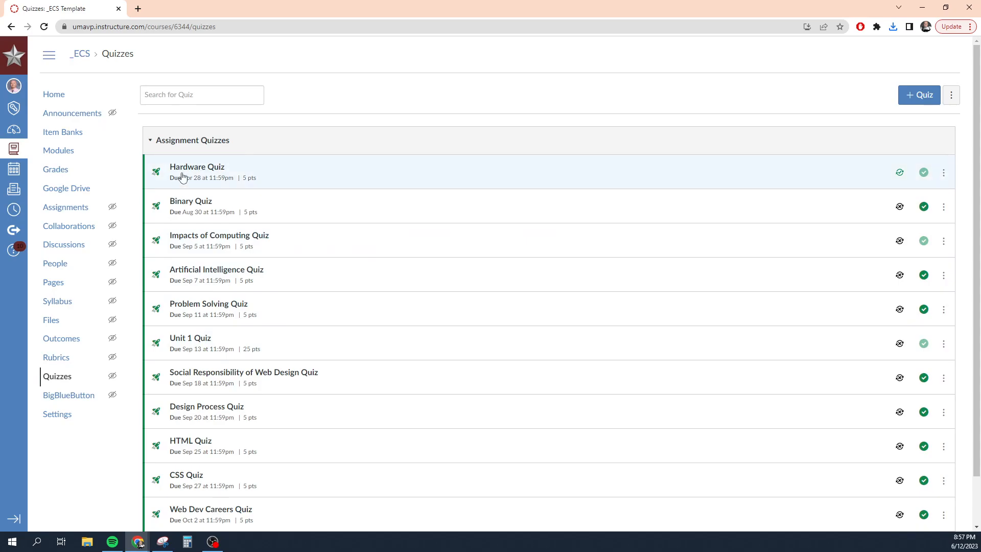
click(217, 168)
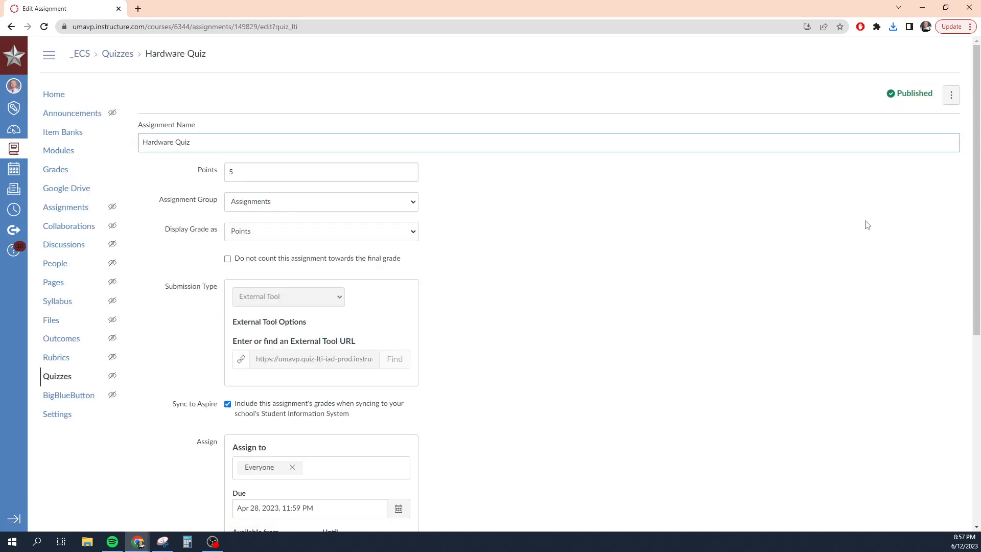
click(951, 96)
click(957, 100)
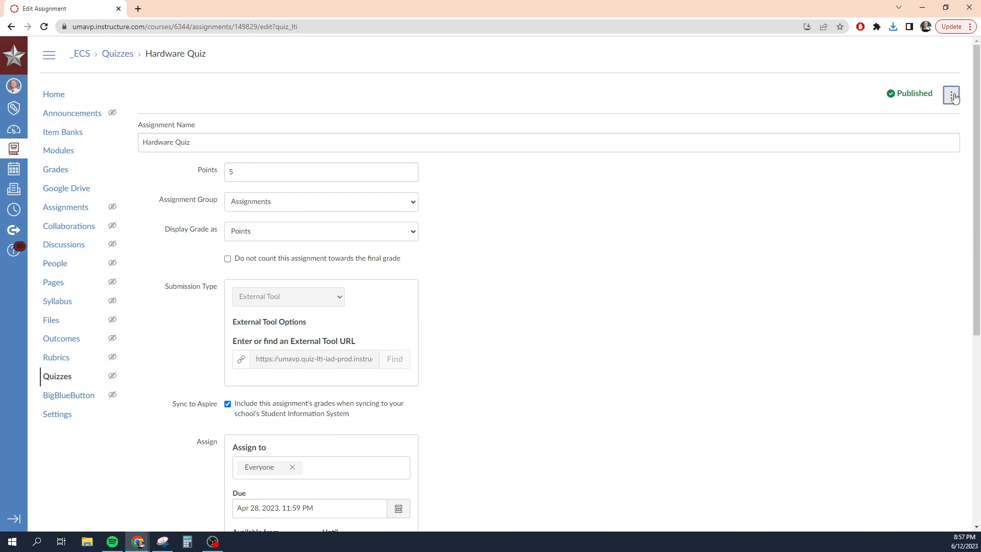
scroll(769, 213, down, 6)
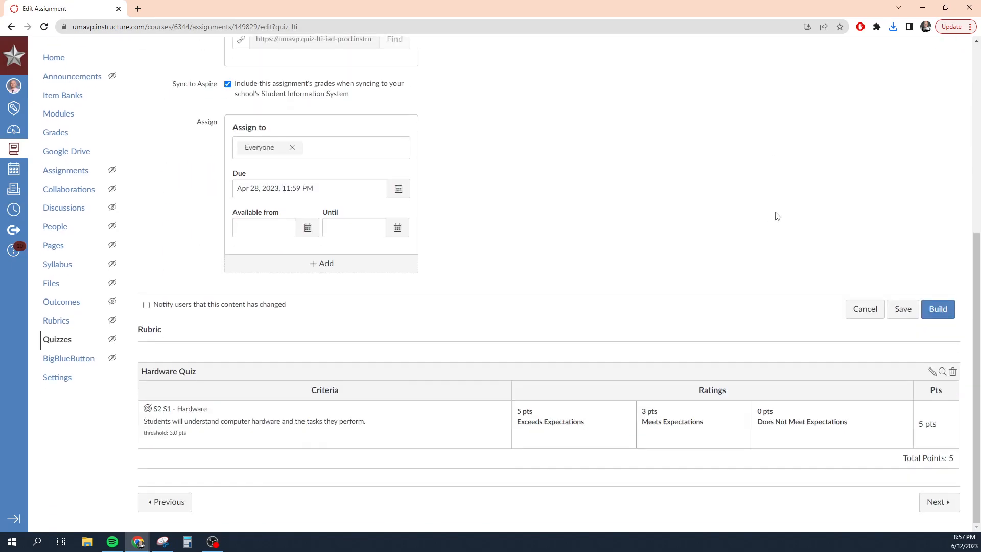
click(938, 308)
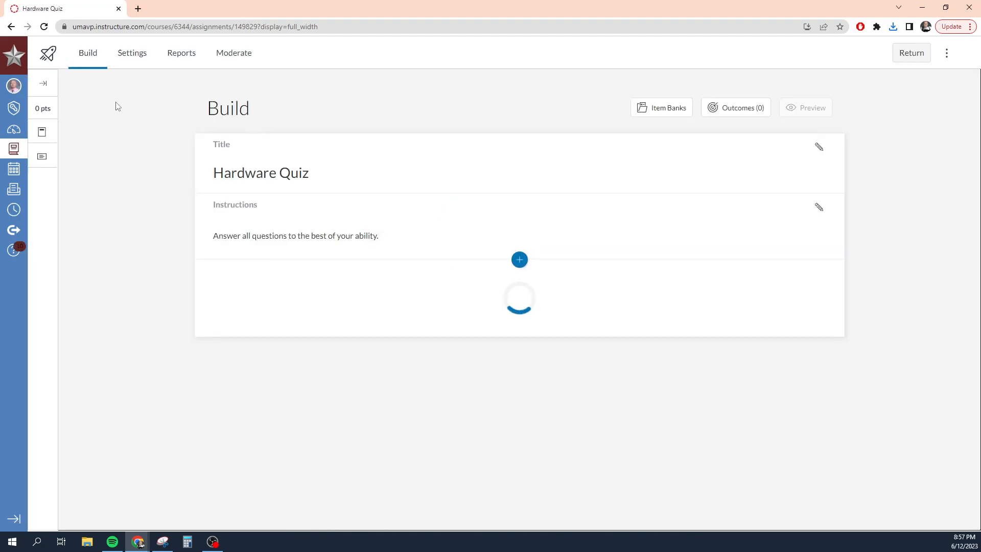
- Preview a printout of the blank Hardware Quiz with Large text size, cancel printing and return to the quiz list
click(947, 54)
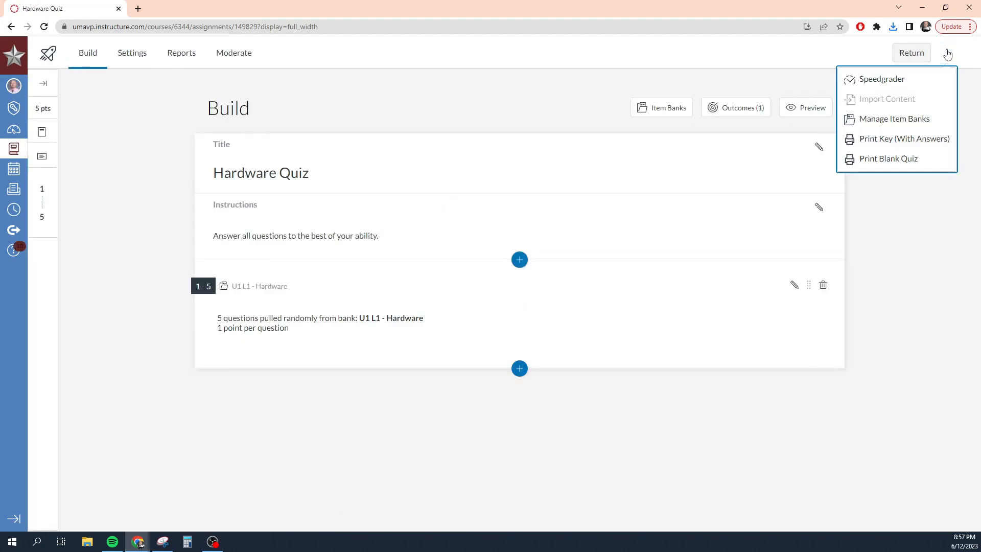
click(889, 159)
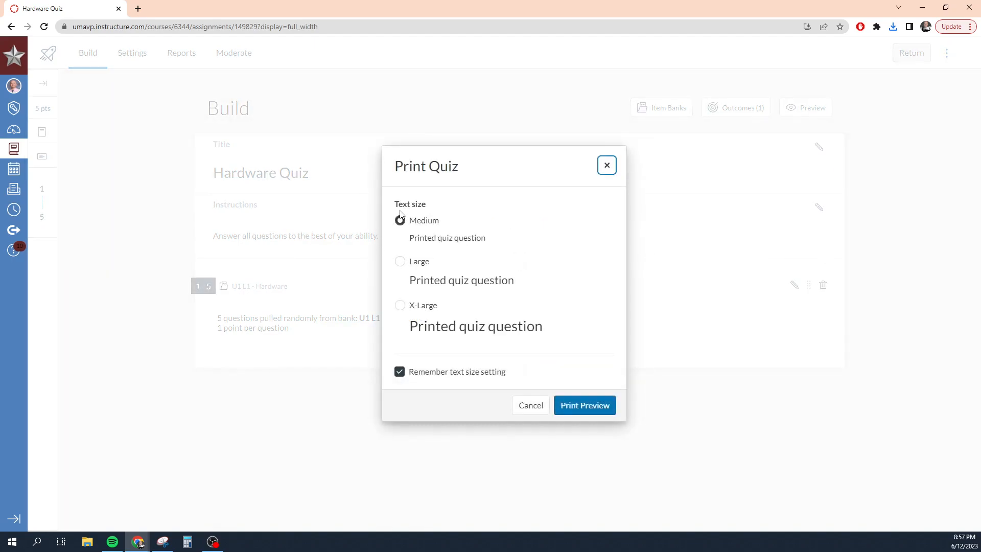
click(412, 263)
click(600, 406)
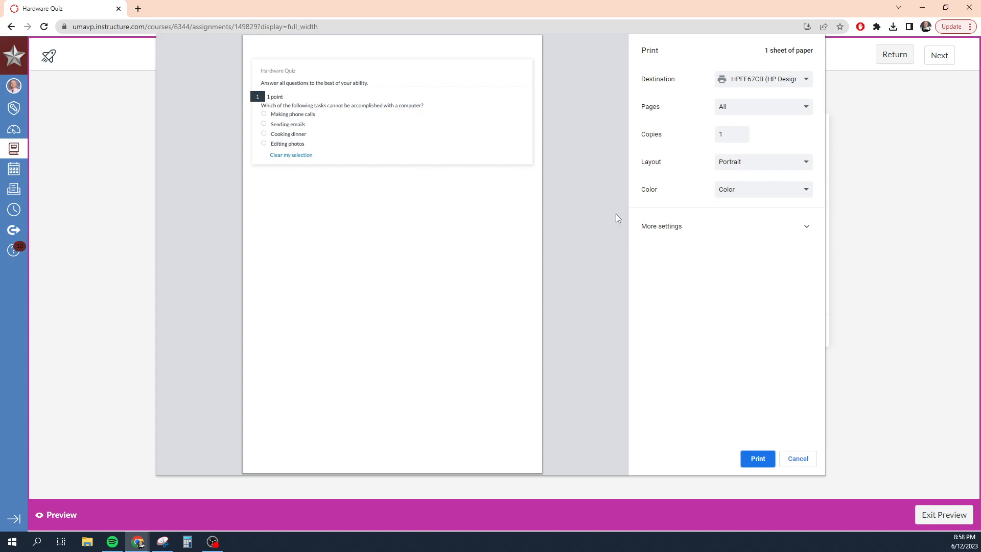
click(797, 459)
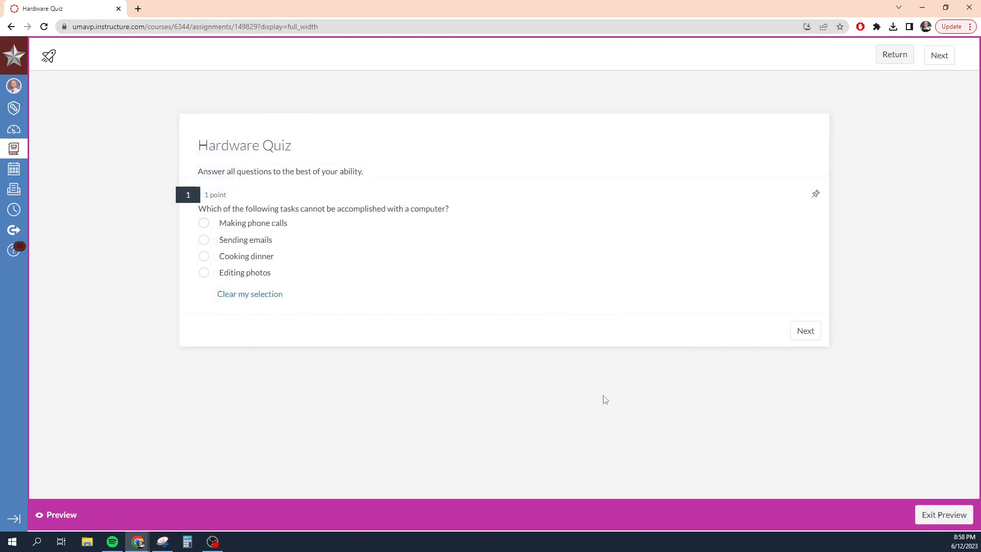
click(933, 525)
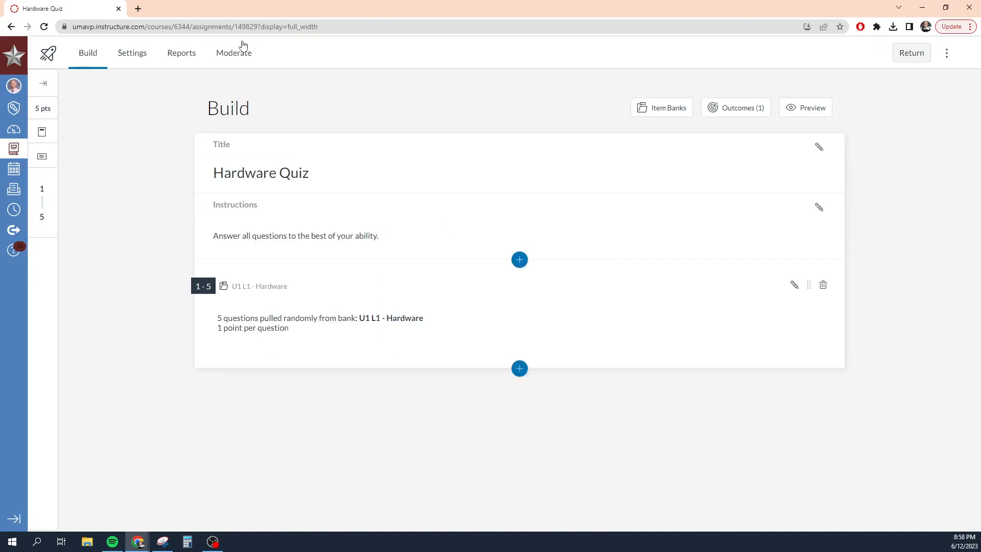
click(912, 52)
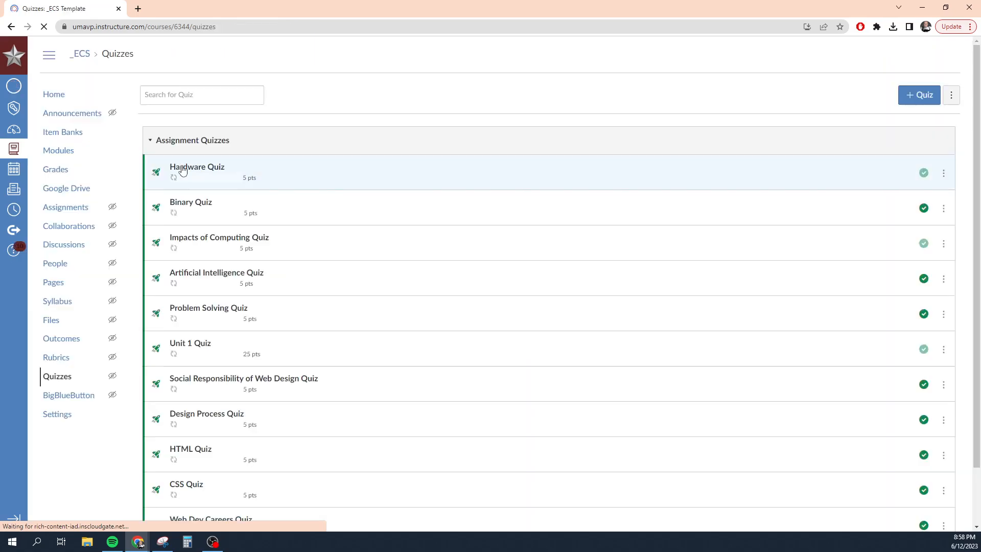
- Create a content export of the _ECS Template with the Course export type and download ecs-template-export.imscc
click(57, 415)
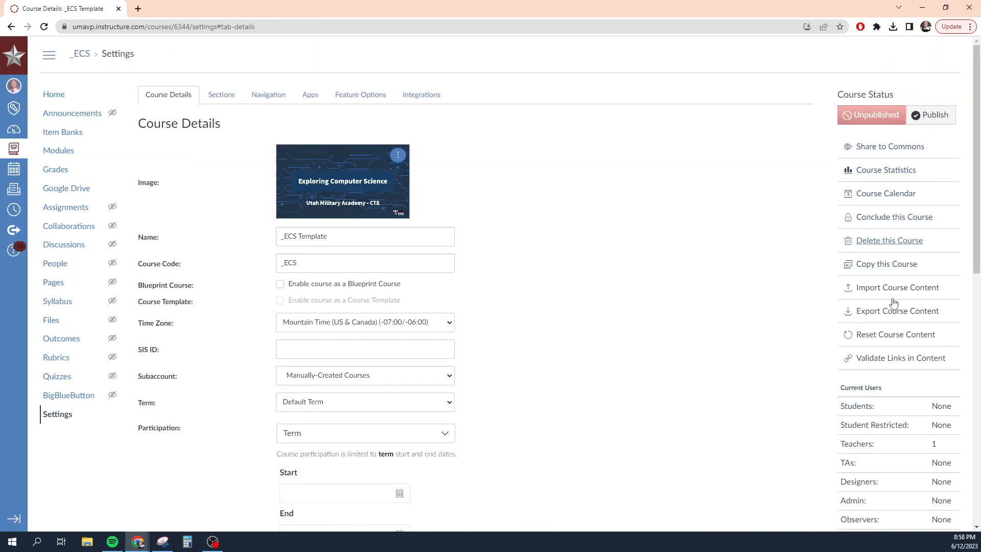
click(865, 314)
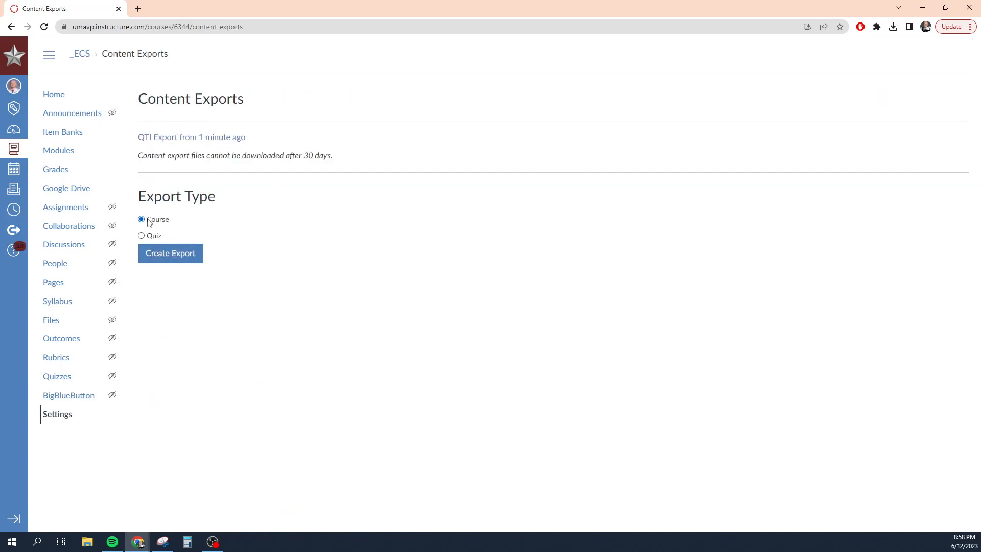
click(159, 255)
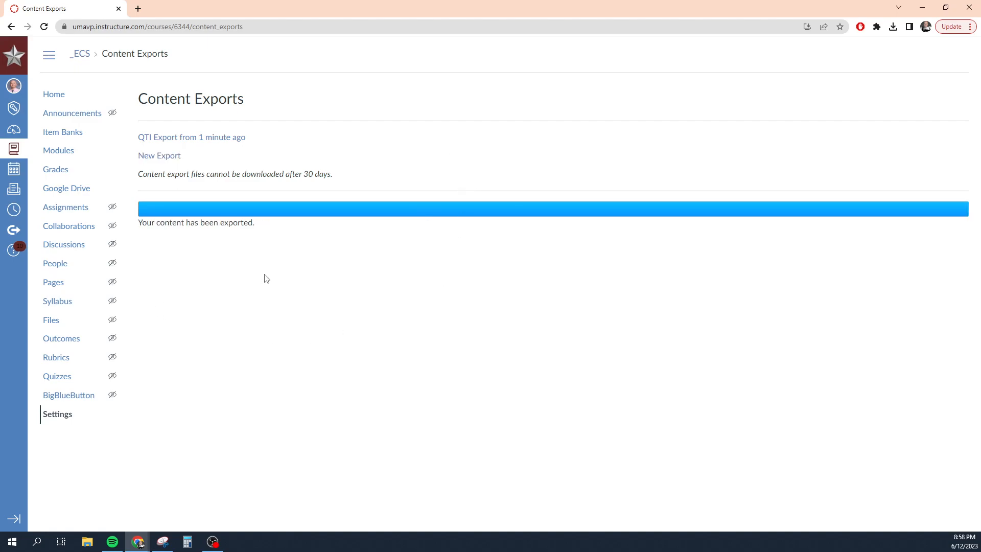
click(164, 157)
click(894, 27)
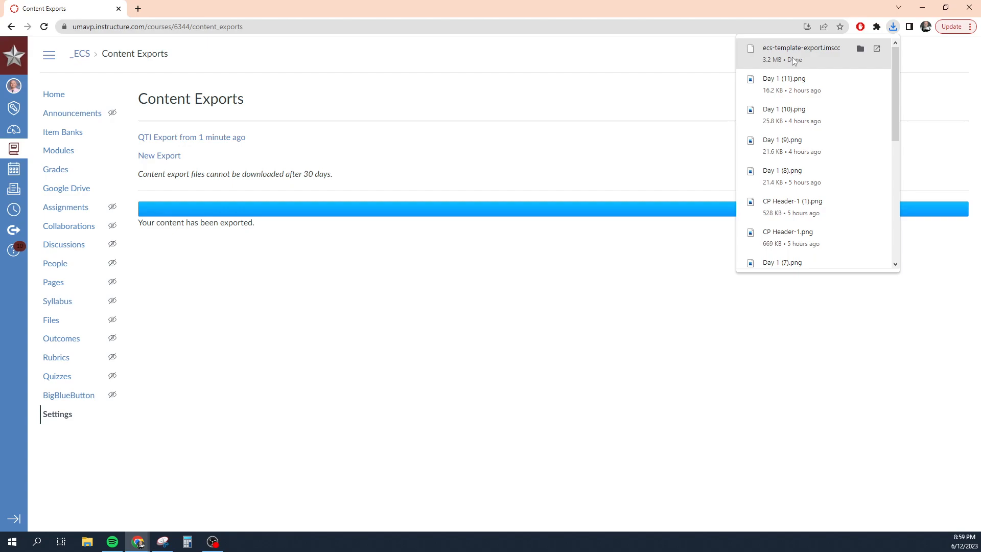
click(567, 100)
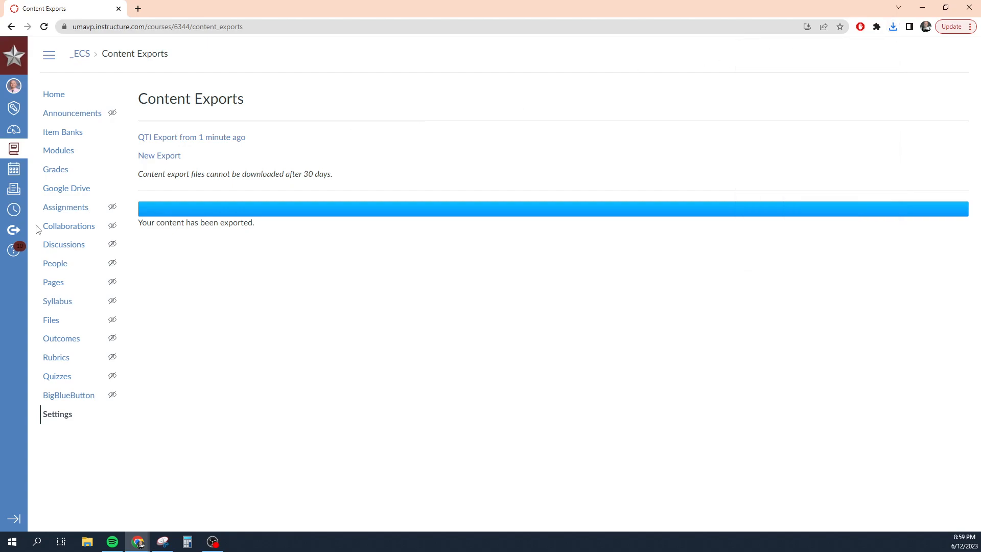
- Start sharing the _ECS Template course to Commons, try the audience options and choose Public (any Canvas Commons user)
click(57, 415)
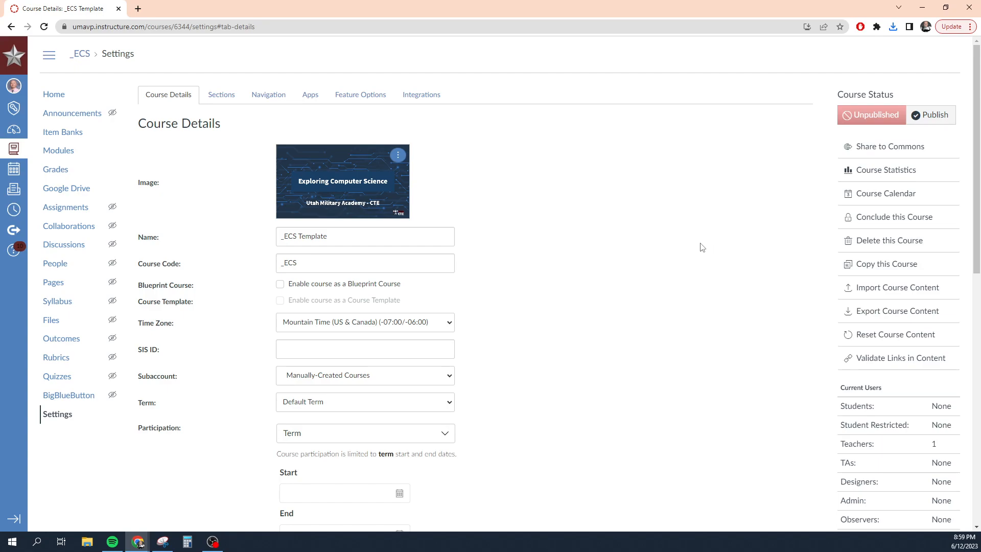
click(892, 148)
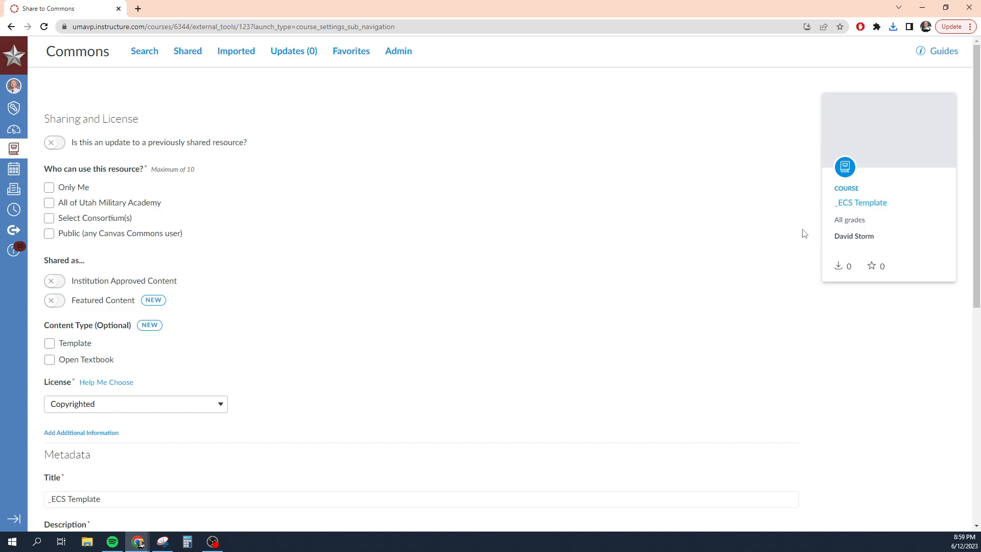
click(49, 189)
click(49, 189)
click(48, 204)
click(49, 219)
click(49, 218)
click(49, 234)
- Switch the Institution Approved Content and Featured Content options on and off again in the sharing form
scroll(312, 292, down, 1)
scroll(311, 291, down, 1)
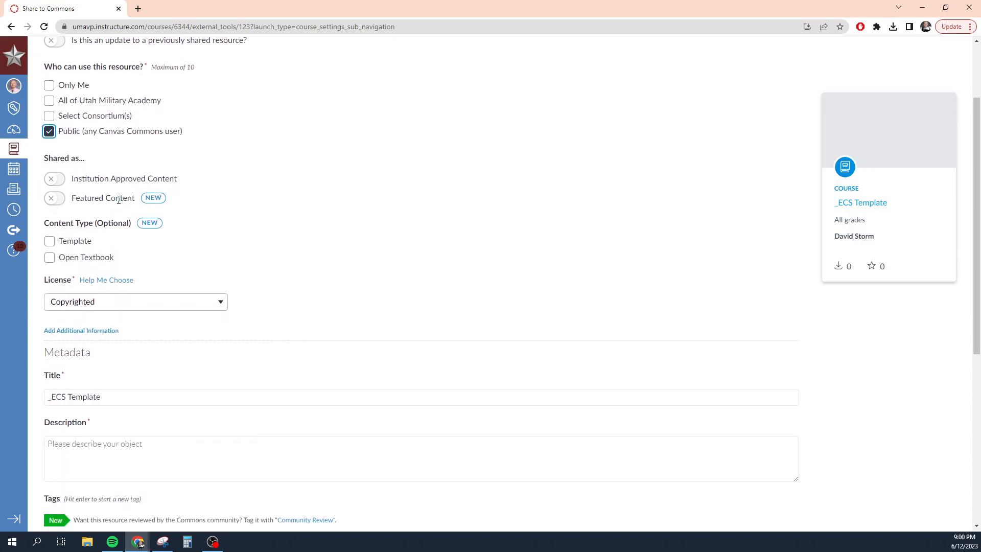
click(60, 185)
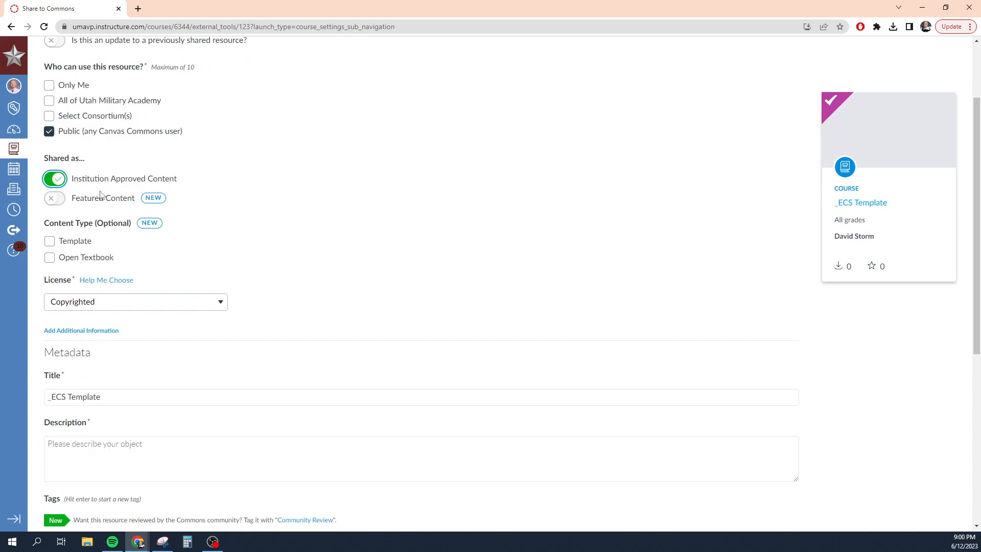
click(54, 186)
click(62, 204)
click(61, 203)
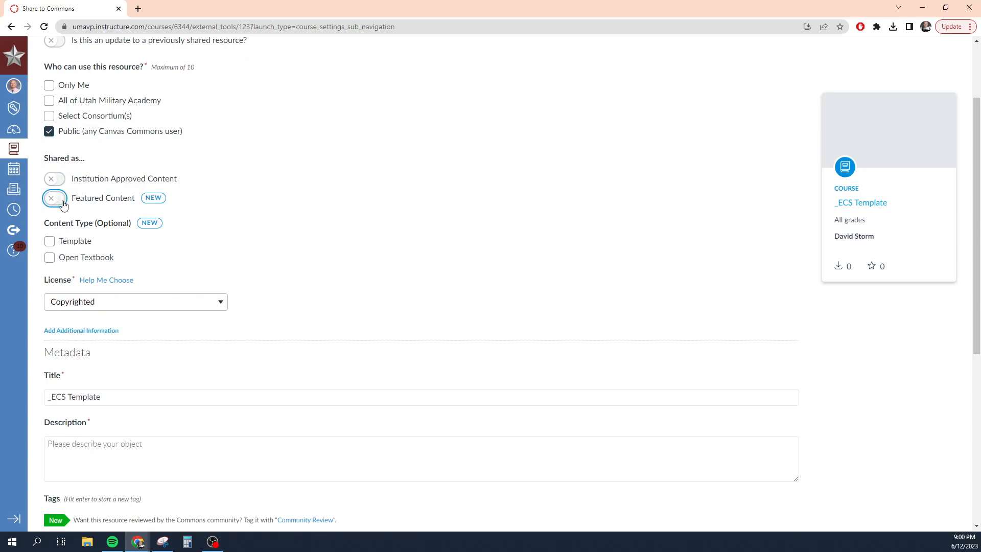
- Review the sharing form's content type, license, metadata, image and grade-level fields, opening the image upload and cancelling it
scroll(107, 254, down, 2)
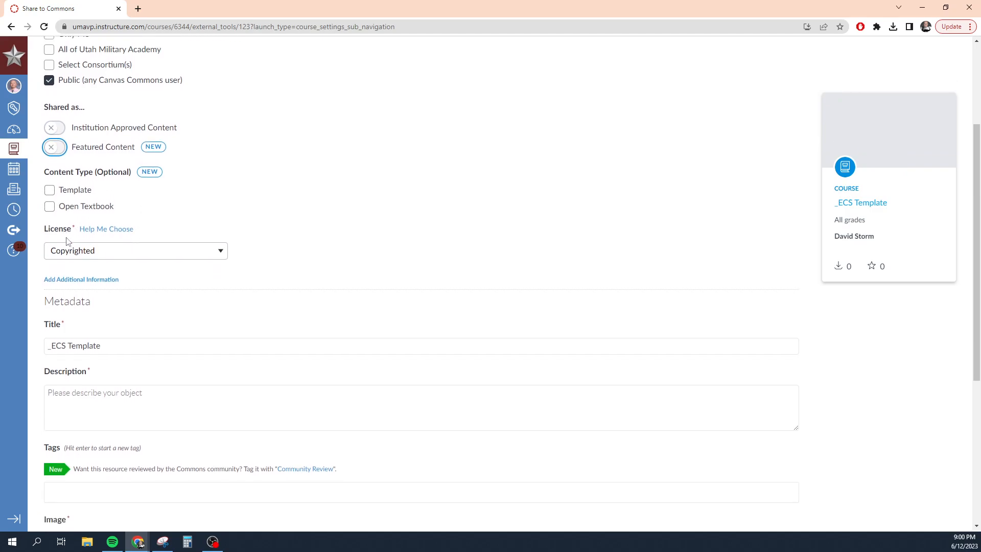
scroll(148, 184, down, 3)
scroll(149, 184, up, 2)
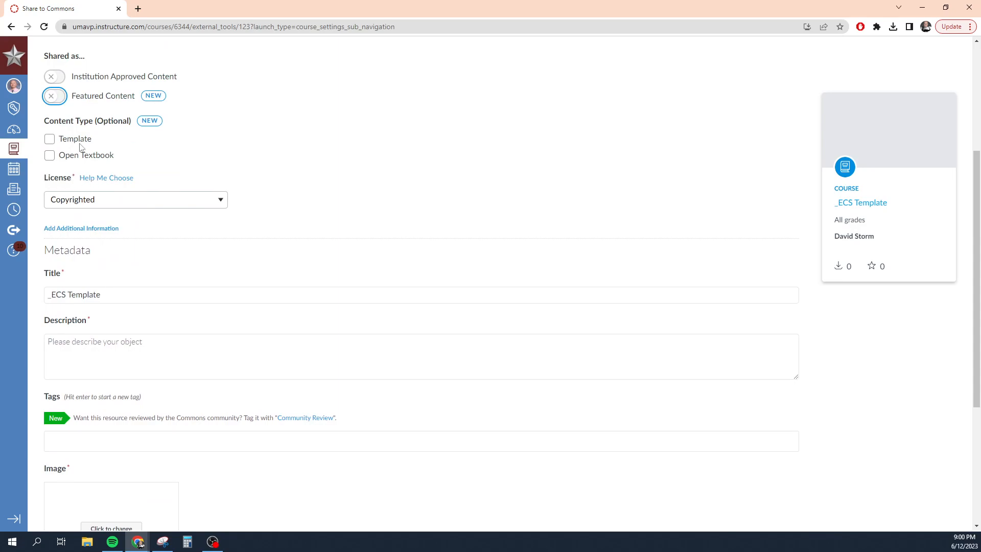
click(104, 157)
drag(119, 158, 63, 158)
click(50, 159)
scroll(271, 221, down, 2)
scroll(115, 368, down, 2)
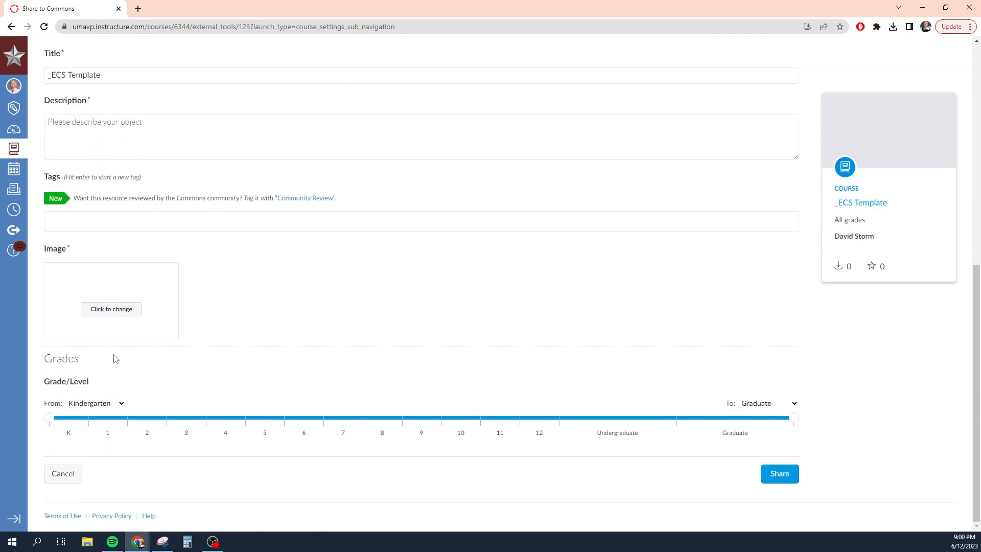
click(114, 309)
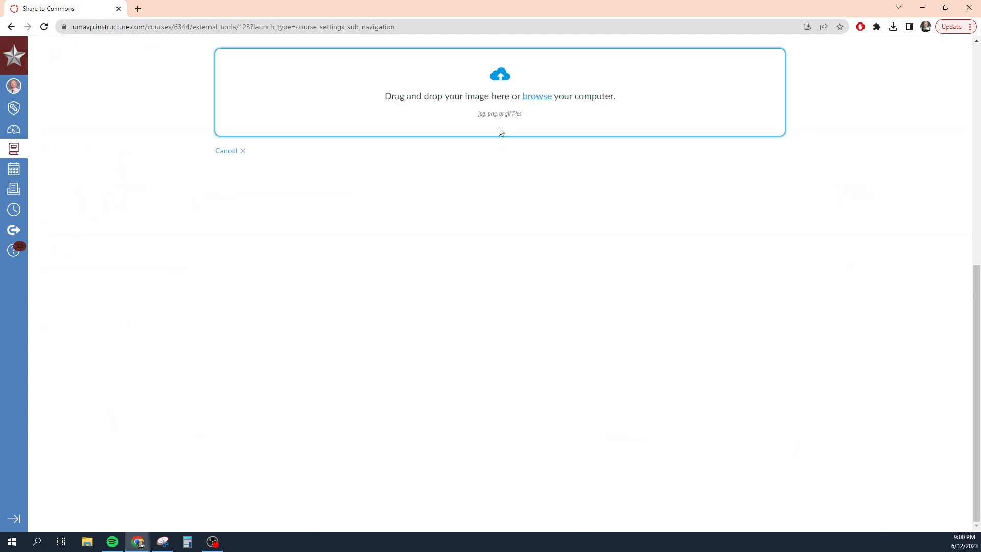
click(229, 151)
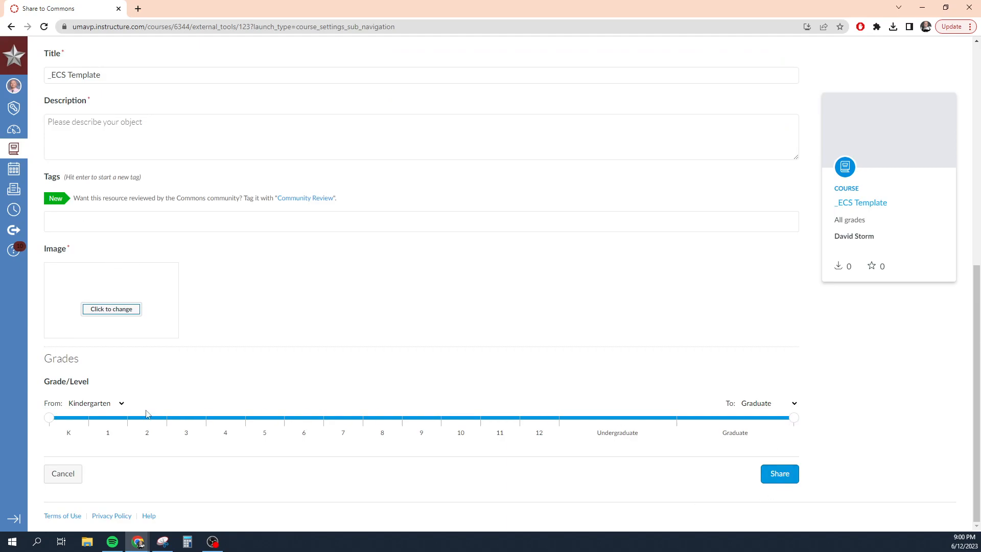
scroll(508, 401, up, 8)
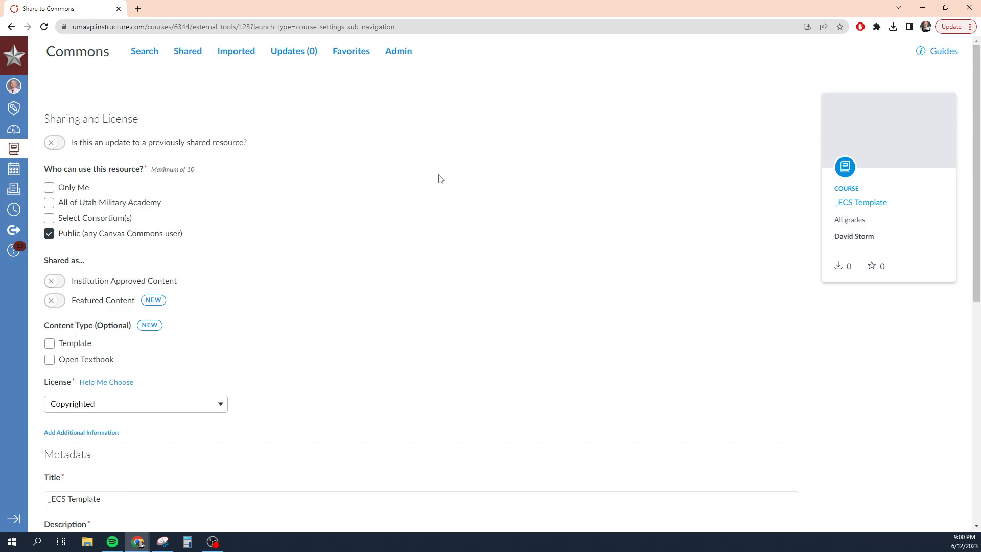
- Leave the sharing form without submitting it and open the _ECS Template course from the dashboard
click(14, 129)
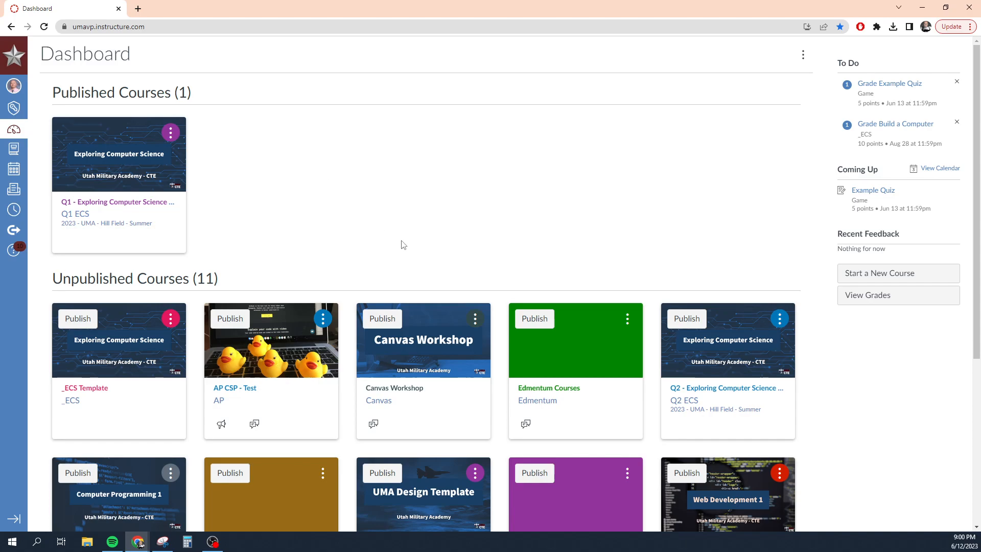
click(87, 392)
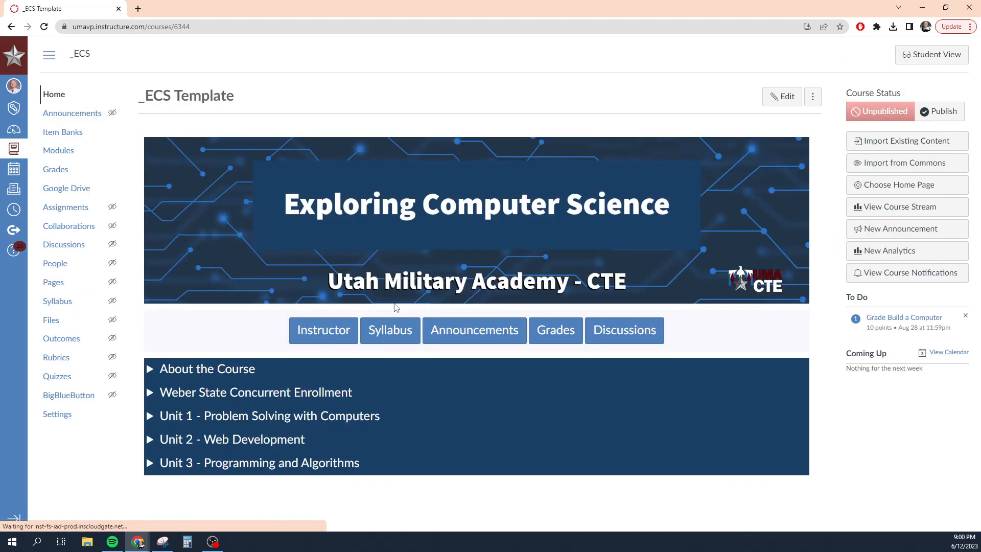